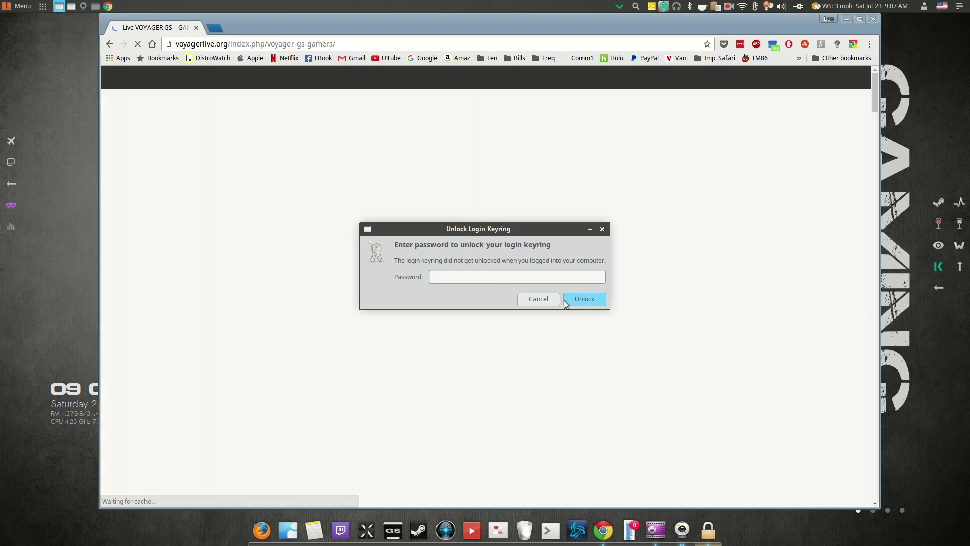
# - Cancel the login keyring prompt and scroll the Voyager GS Gamers page to its Gaming and System software lists
pyautogui.click(549, 302)
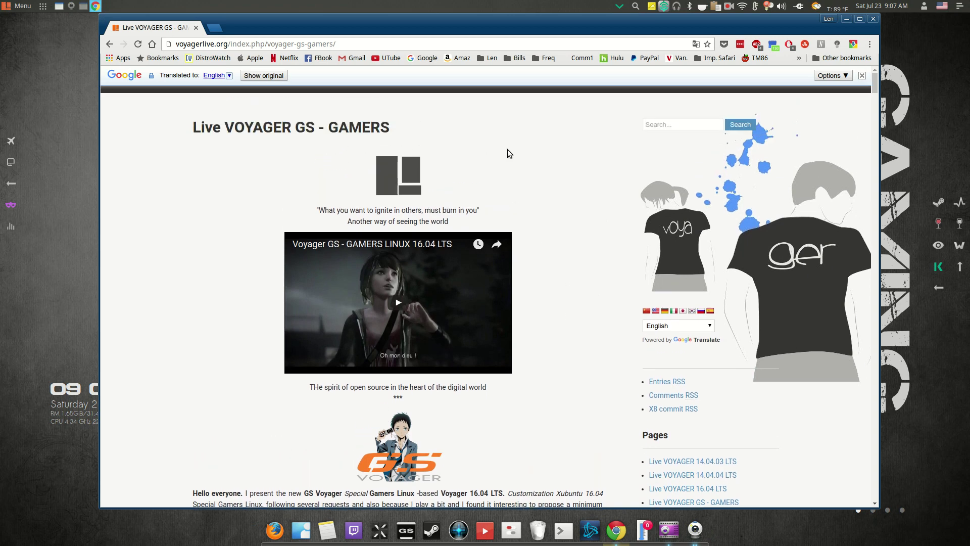
pyautogui.scroll(-5, 571, 241)
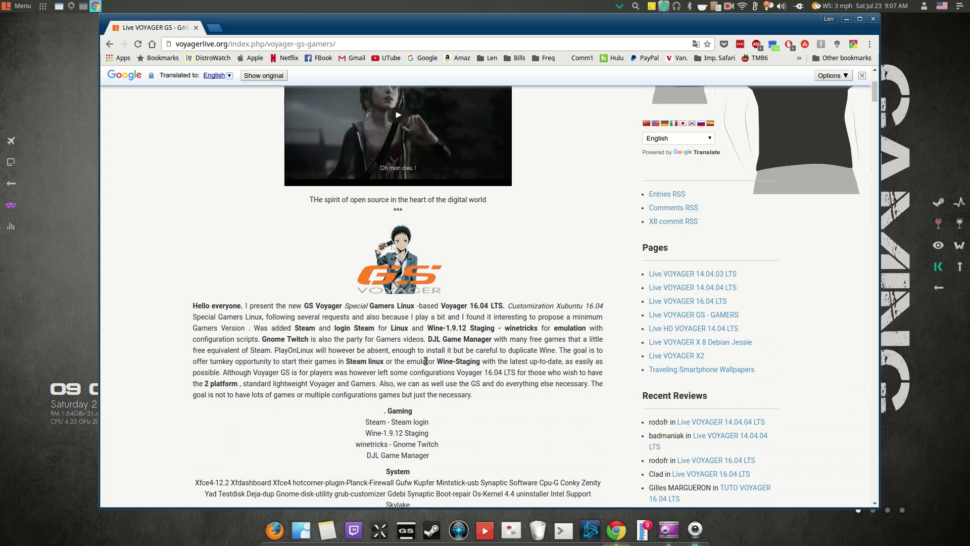
pyautogui.scroll(-3, 343, 337)
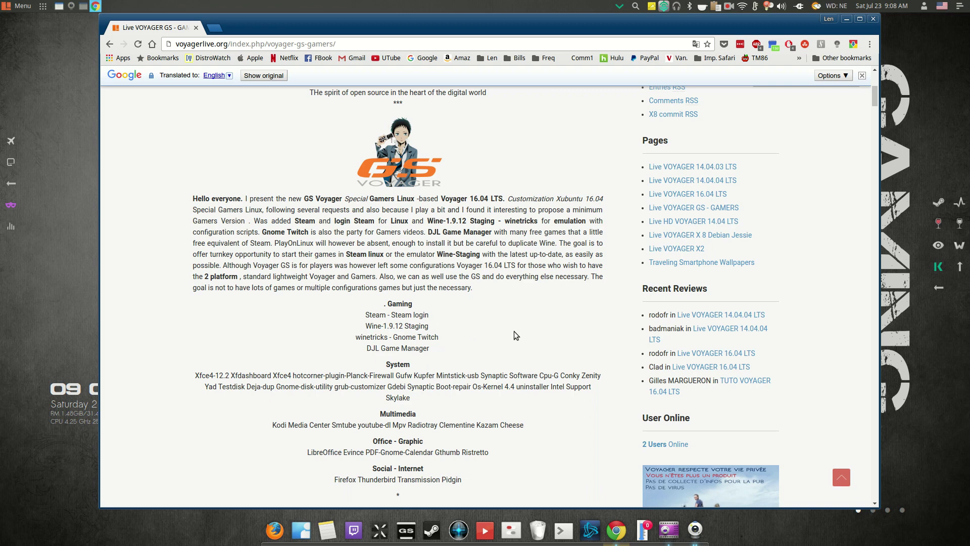
# - Minimize Chrome to reveal the Voyager GS GAMING desktop
pyautogui.click(847, 19)
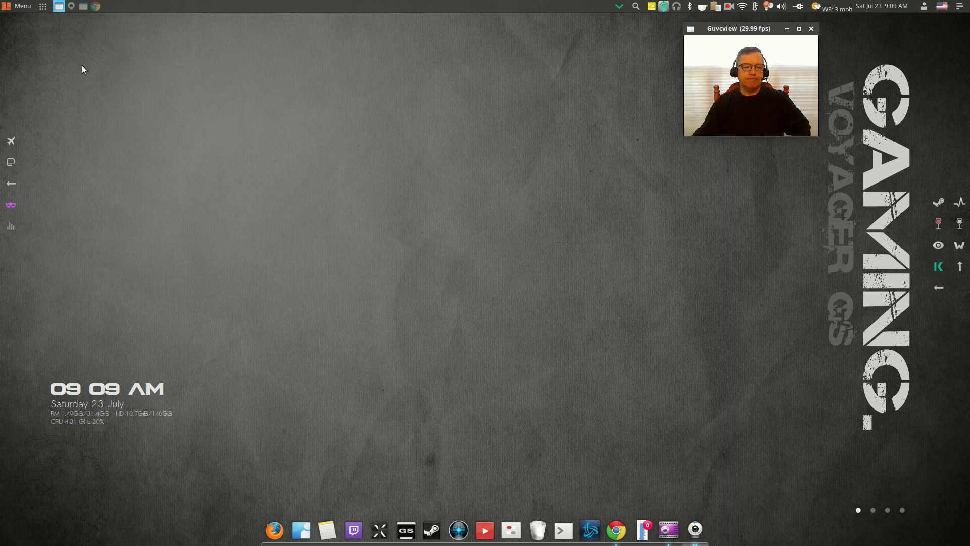
# - Launch Task Manager from the Whisker Menu's recent apps, review the process list, then close it
pyautogui.click(20, 6)
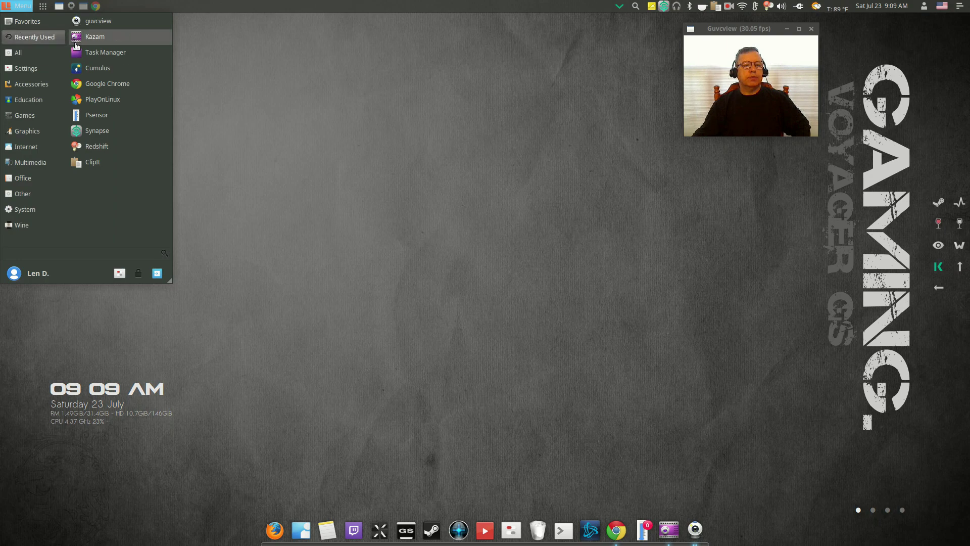
pyautogui.click(89, 53)
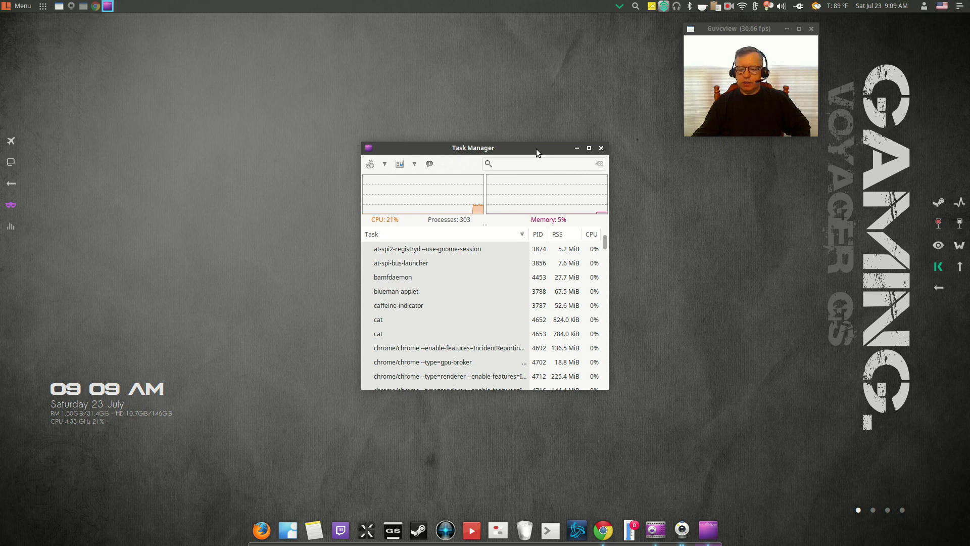
pyautogui.click(600, 148)
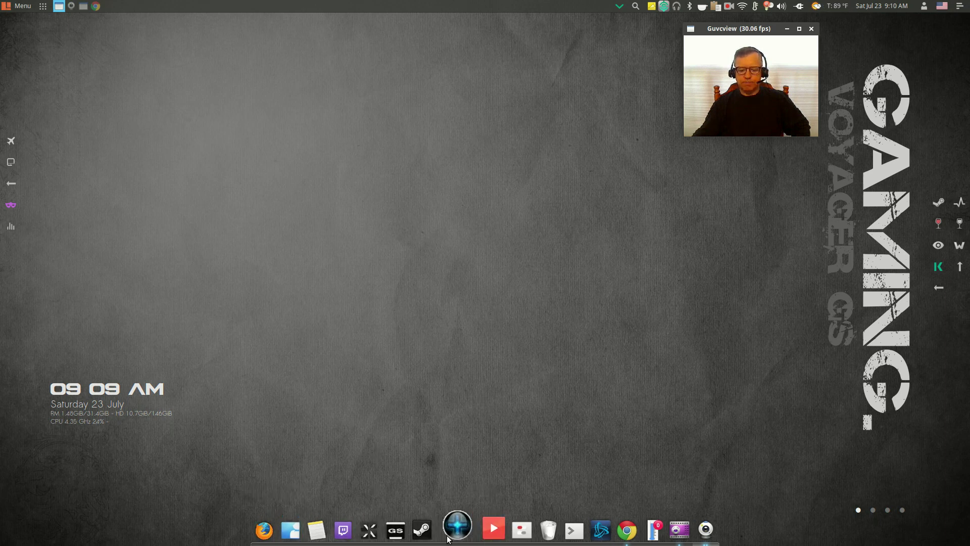
# - Open Plank dock preferences and browse the theme list, keeping the Default theme
pyautogui.rightClick(374, 532)
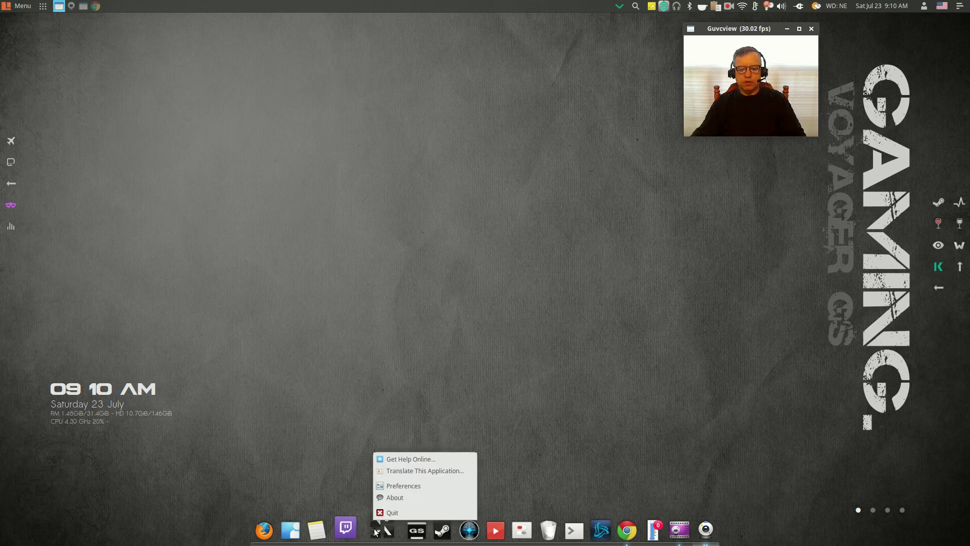
pyautogui.click(383, 486)
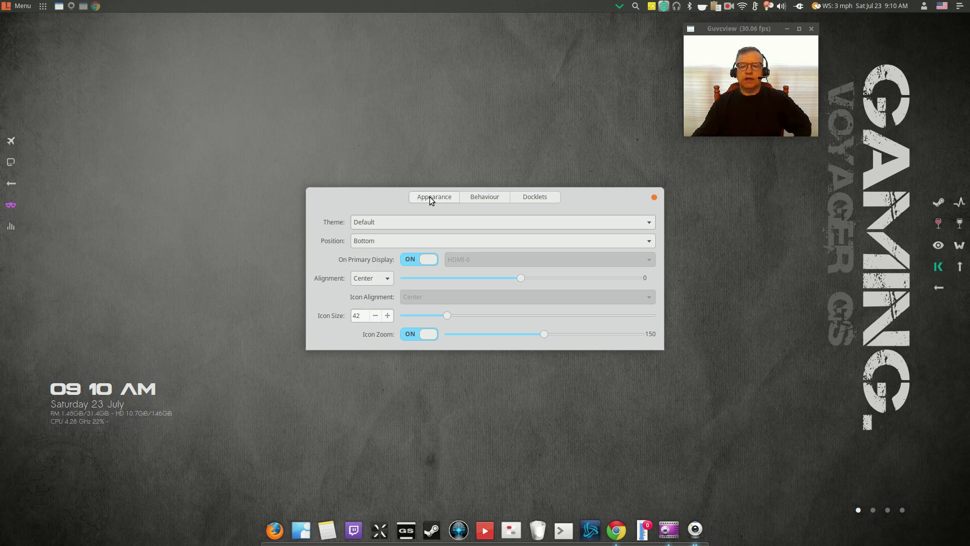
pyautogui.click(409, 223)
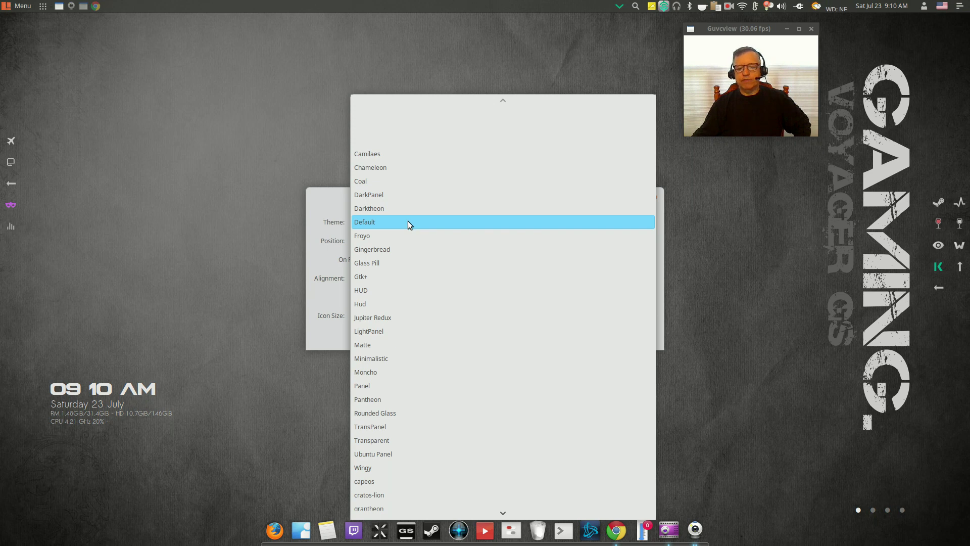
pyautogui.click(408, 222)
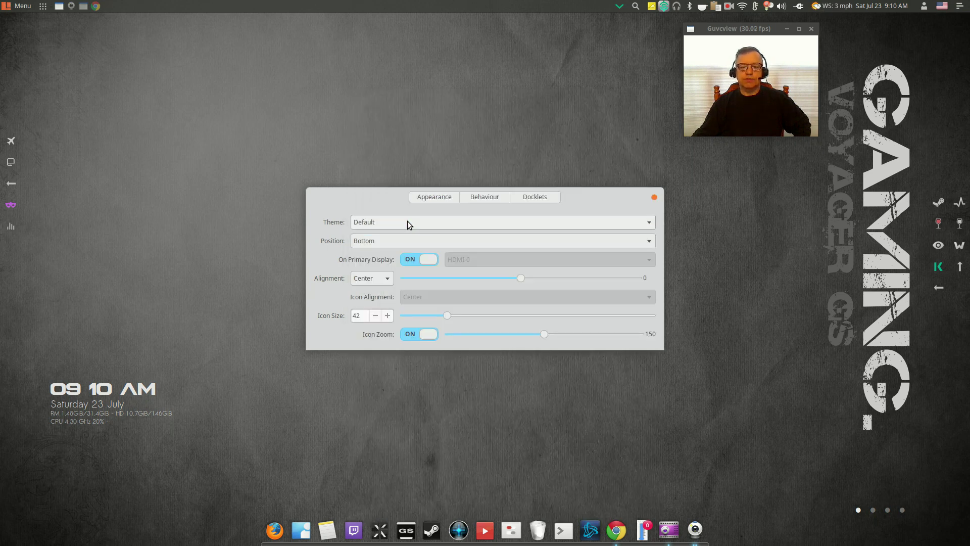
# - Shrink the dock icon size to 38, then restore it to 42
pyautogui.click(376, 316)
pyautogui.click(376, 317)
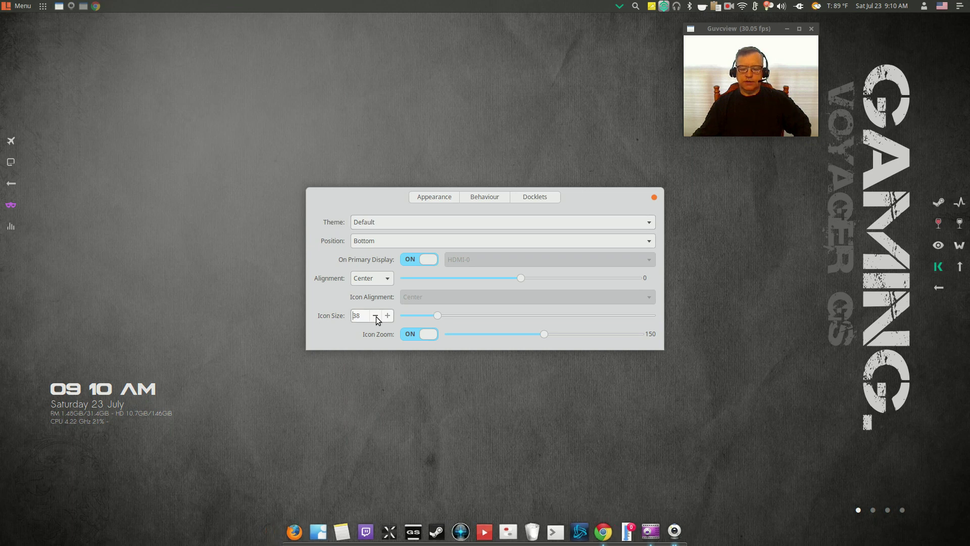
pyautogui.click(387, 314)
pyautogui.click(386, 315)
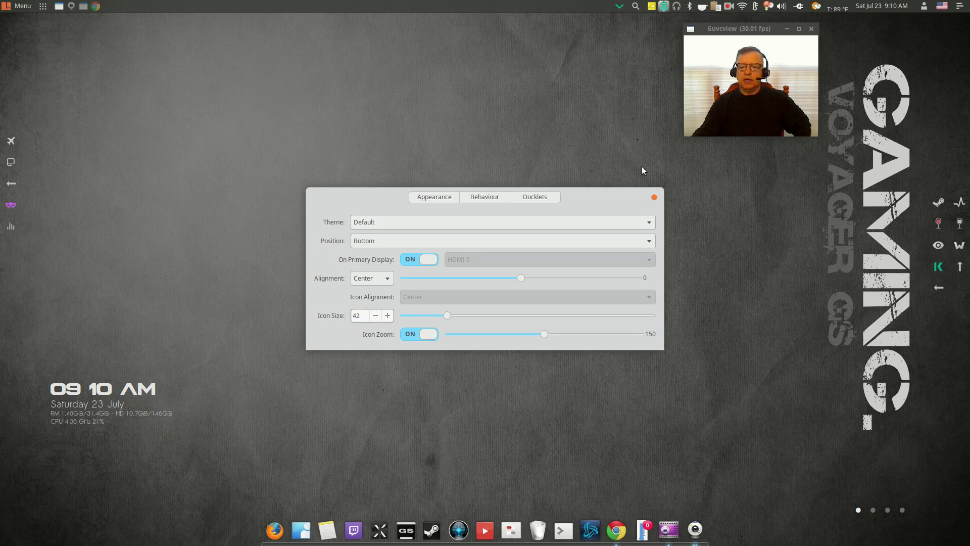
# - Close the dock preferences, then open and close the July 2016 calendar
pyautogui.click(655, 197)
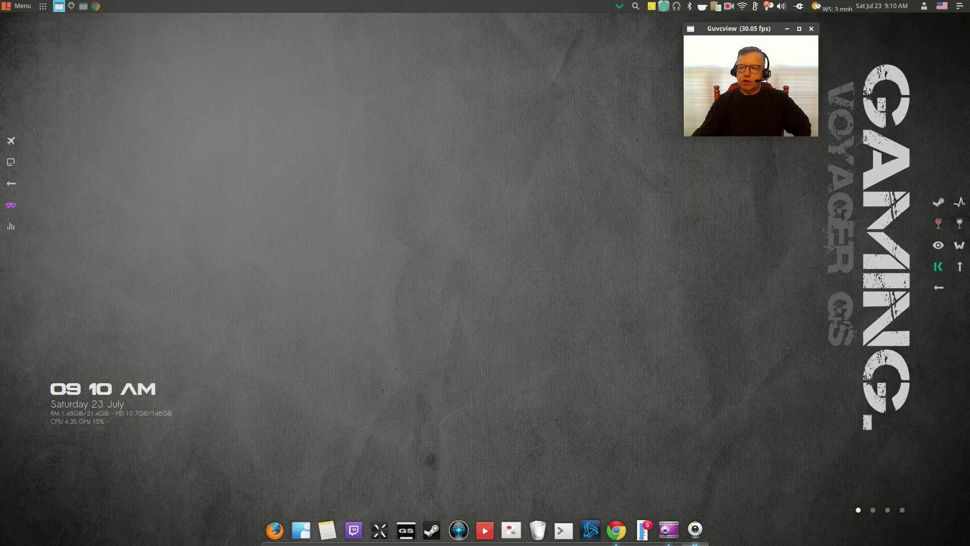
pyautogui.click(960, 8)
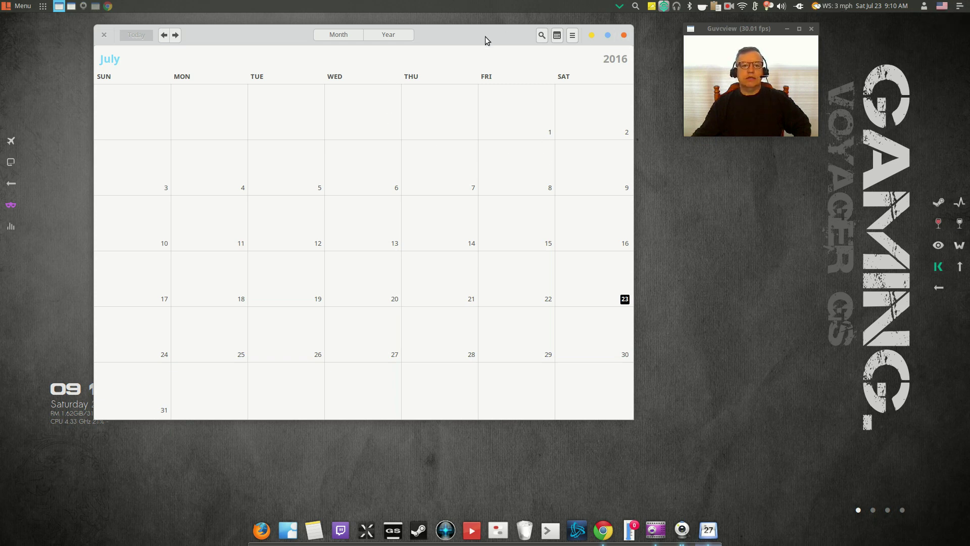
pyautogui.click(624, 36)
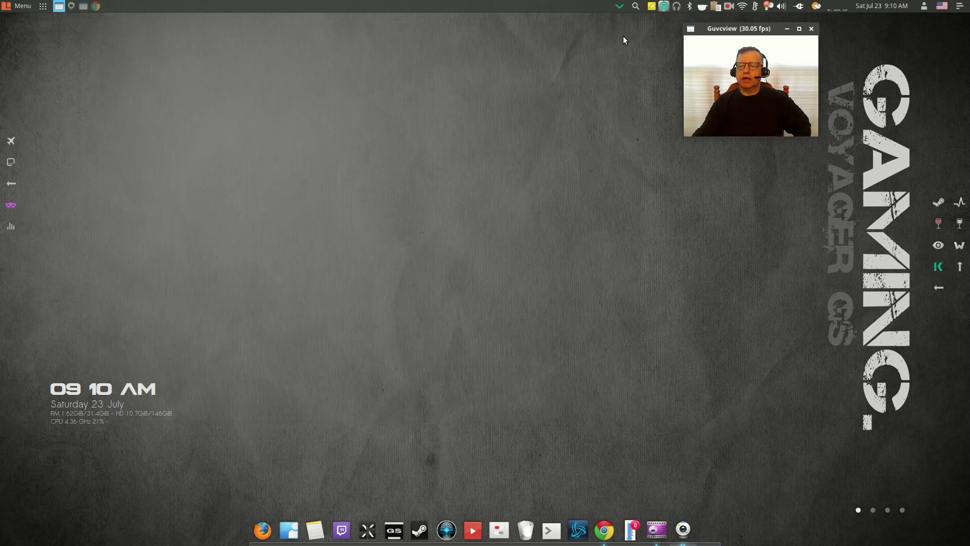
pyautogui.click(924, 8)
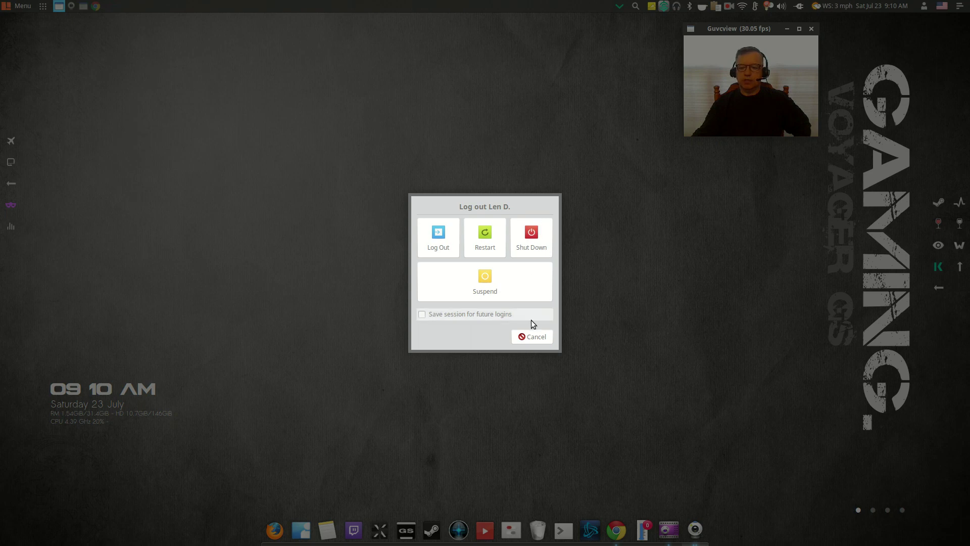
pyautogui.click(536, 336)
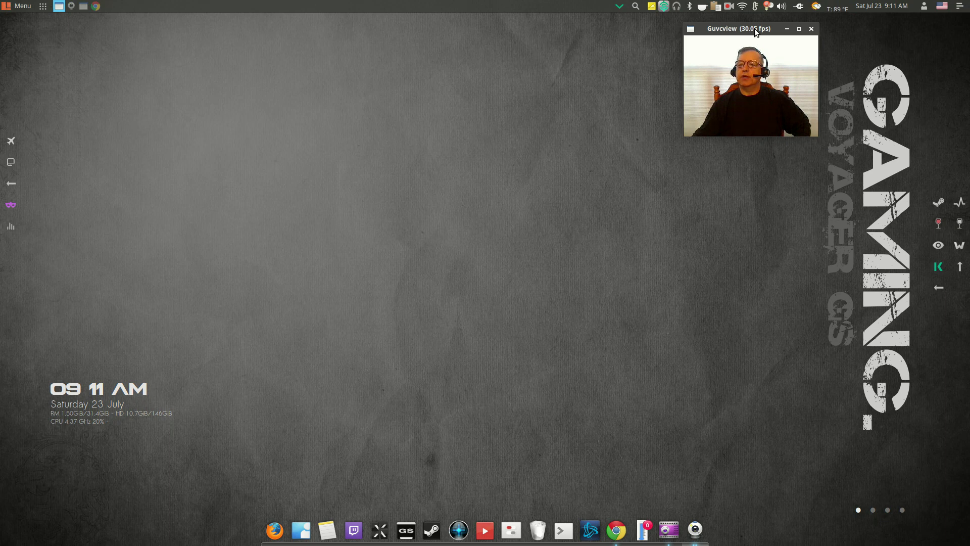
# - Open and dismiss the tray app's menu twice, then browse the internet radio station menu and close it
pyautogui.click(702, 7)
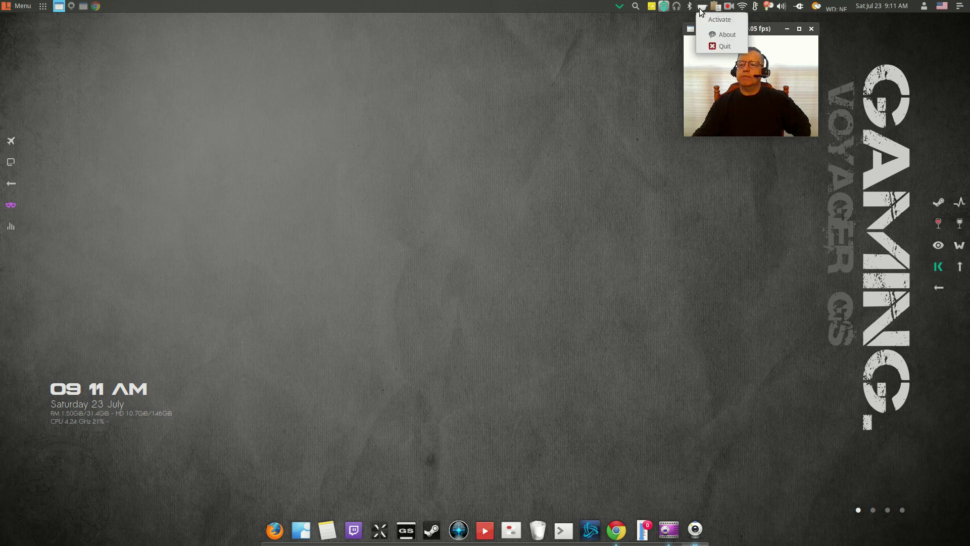
pyautogui.click(708, 22)
pyautogui.click(702, 7)
pyautogui.click(708, 22)
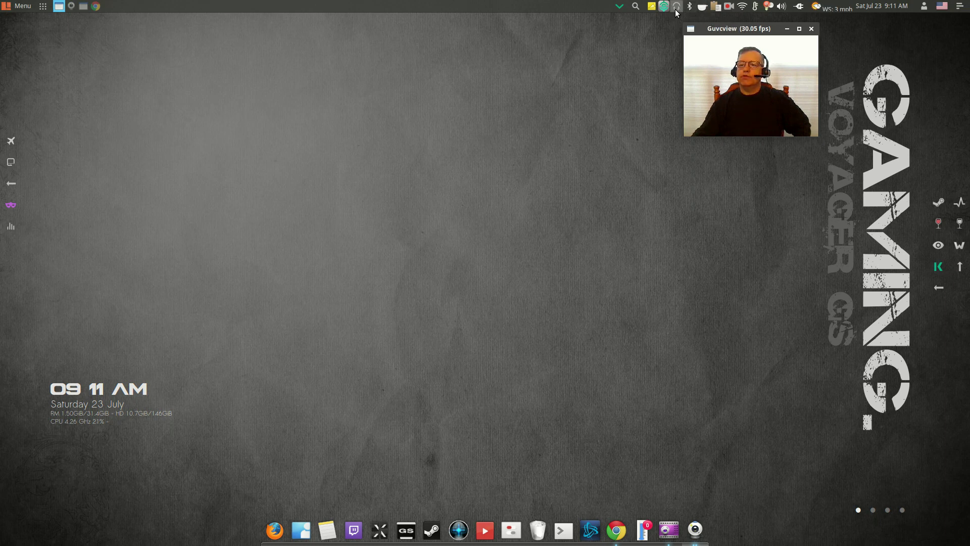
pyautogui.click(676, 7)
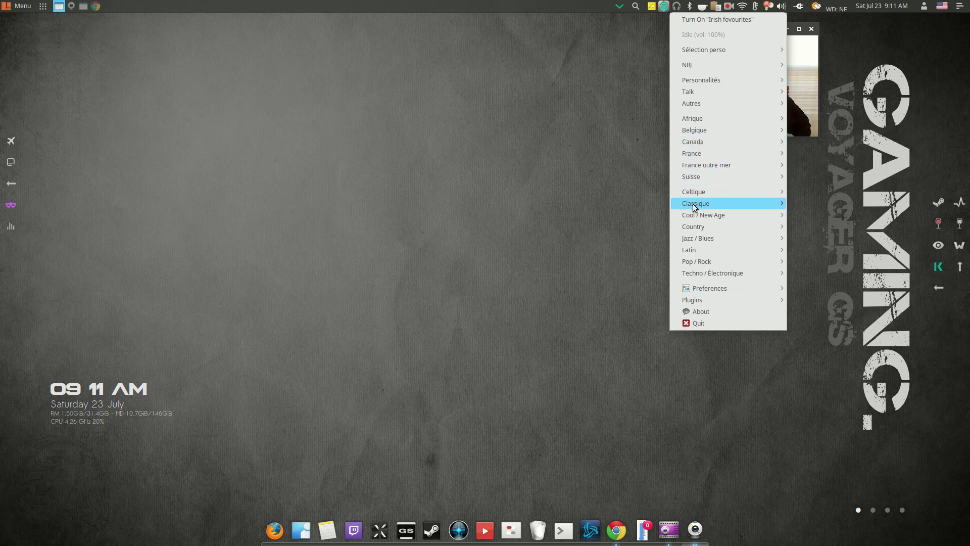
pyautogui.moveTo(694, 211)
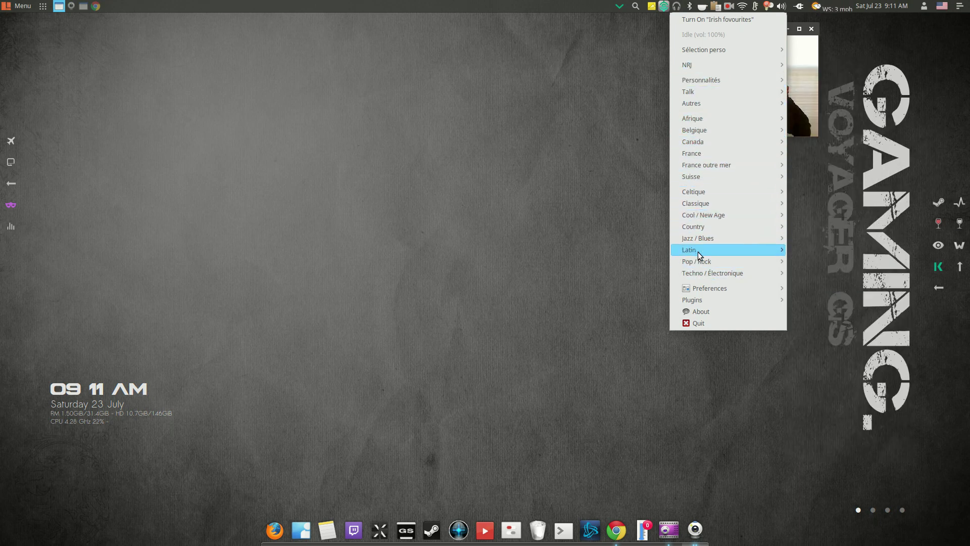
pyautogui.moveTo(701, 288)
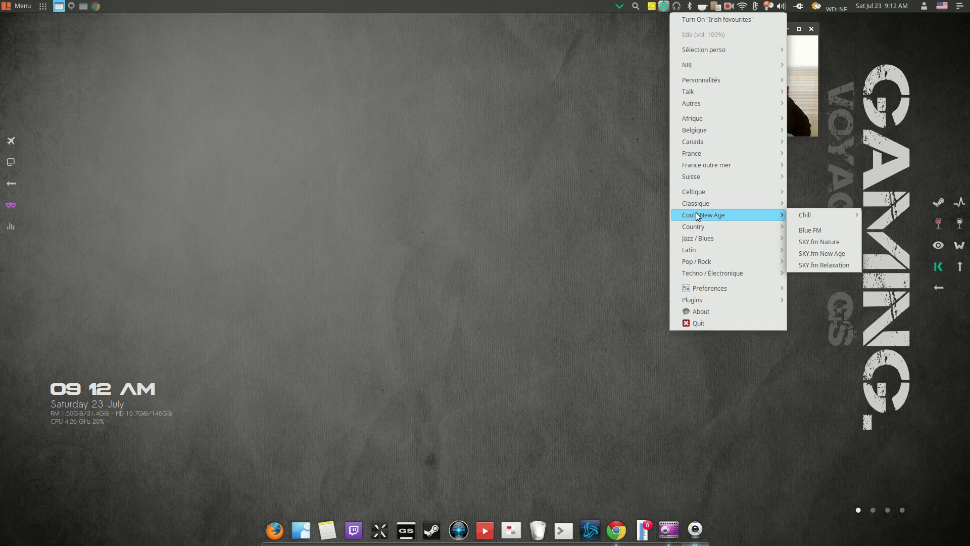
pyautogui.click(582, 119)
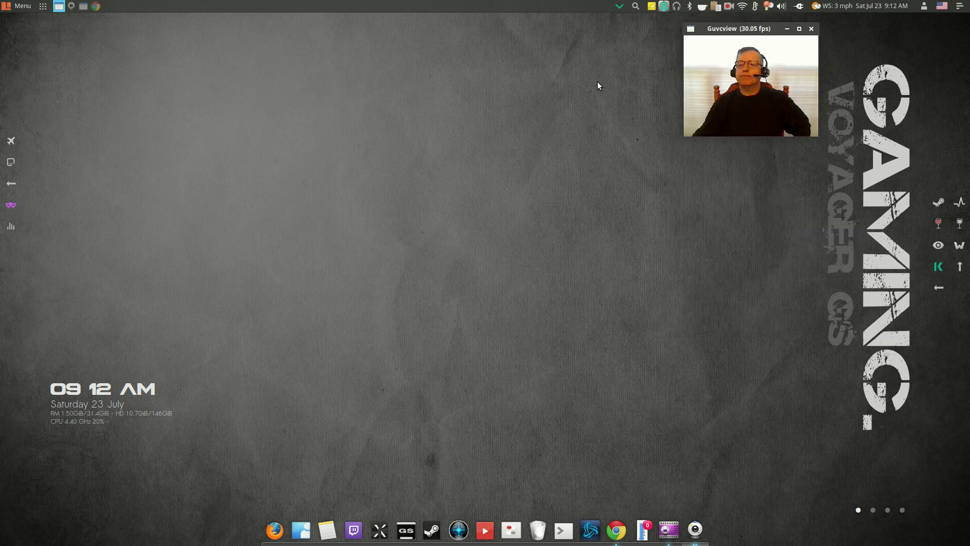
# - Try the quick launcher and Kupfer search boxes, then drop down and hide the terminal
pyautogui.hotkey('ctrl', 'space')
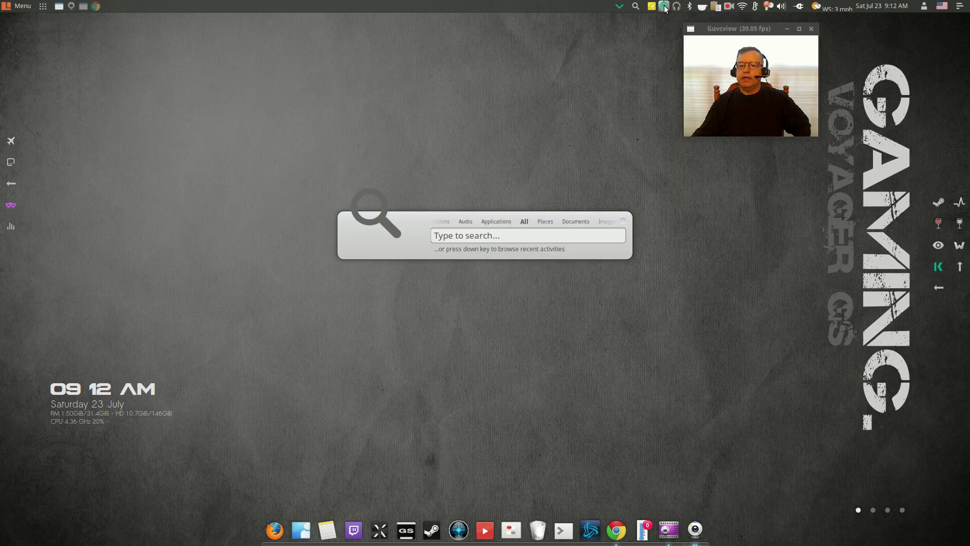
pyautogui.press('Escape')
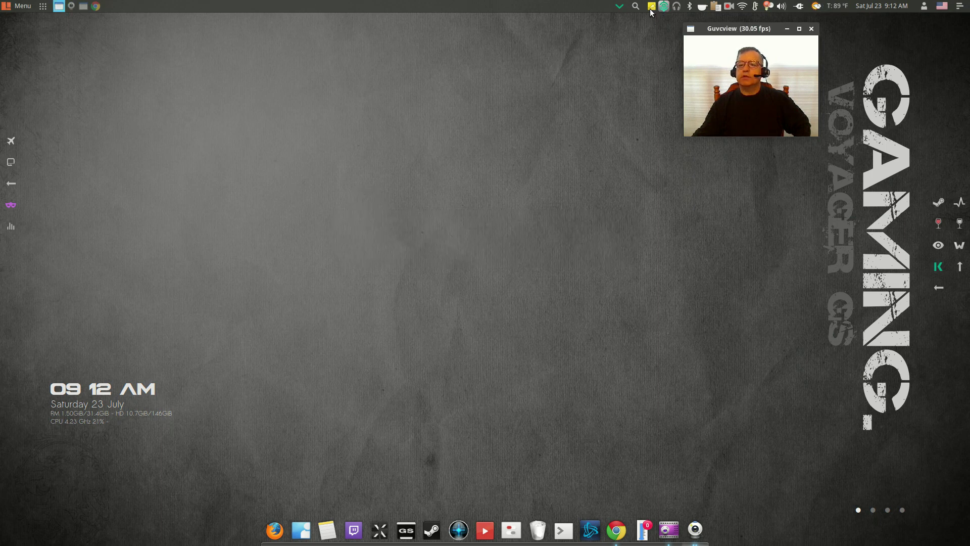
pyautogui.click(636, 7)
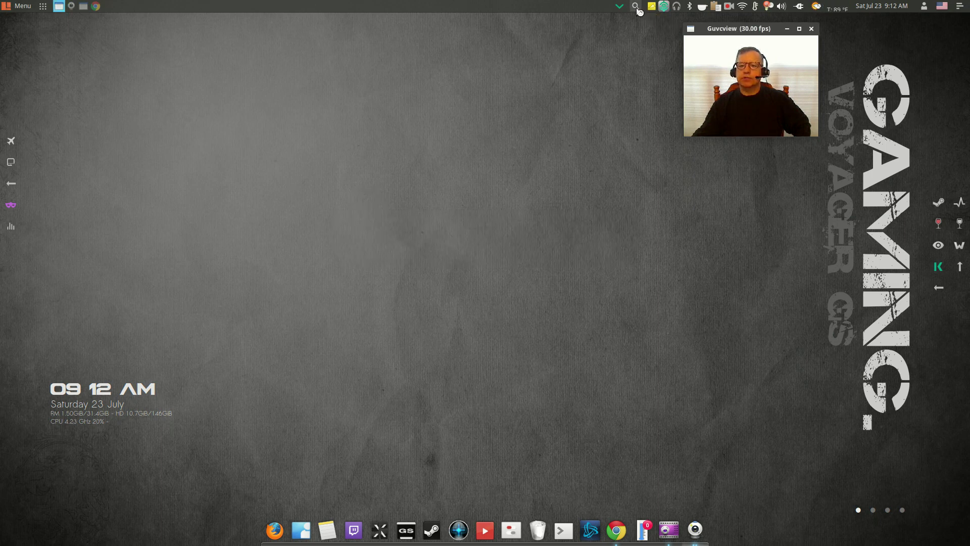
pyautogui.click(607, 241)
pyautogui.click(617, 7)
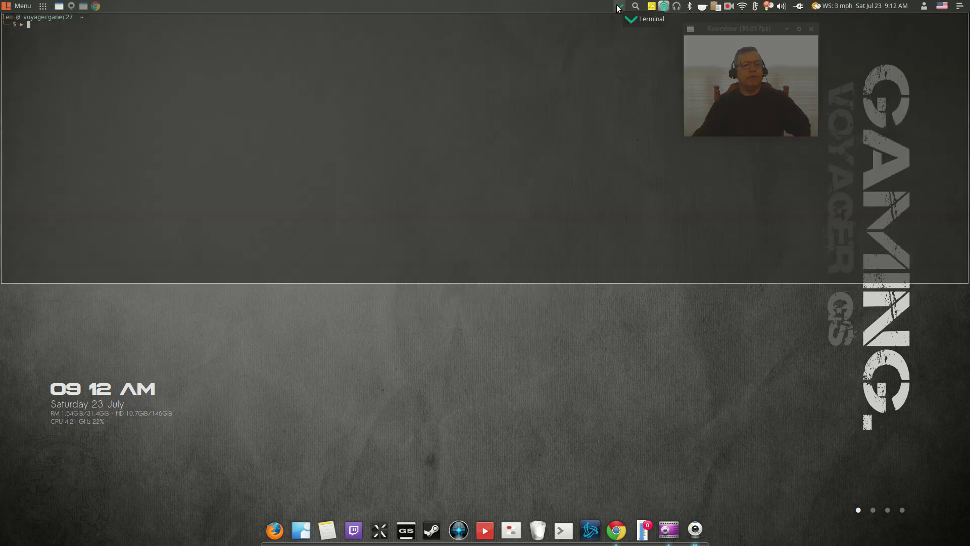
pyautogui.click(618, 7)
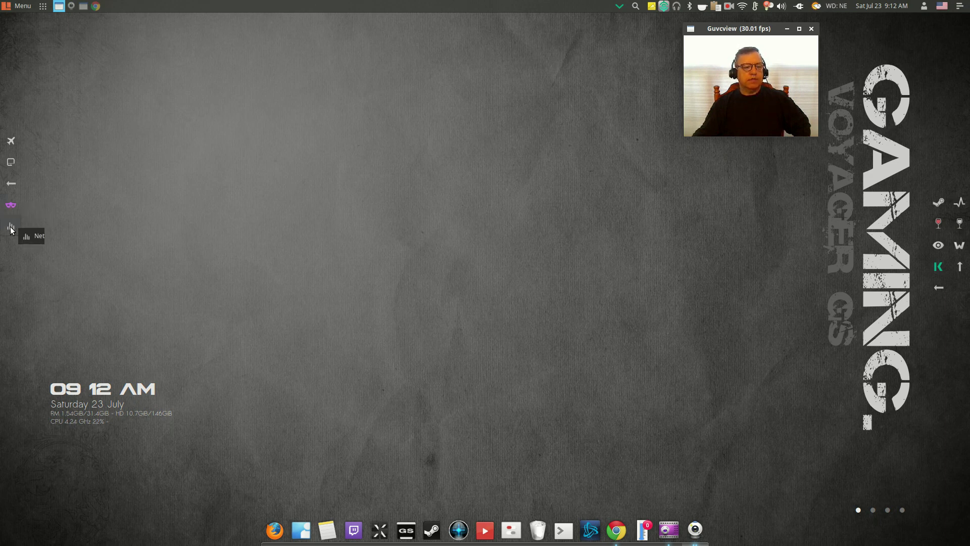
# - Toggle the Net conky readout showing network and CPU temperature below the clock
pyautogui.click(10, 228)
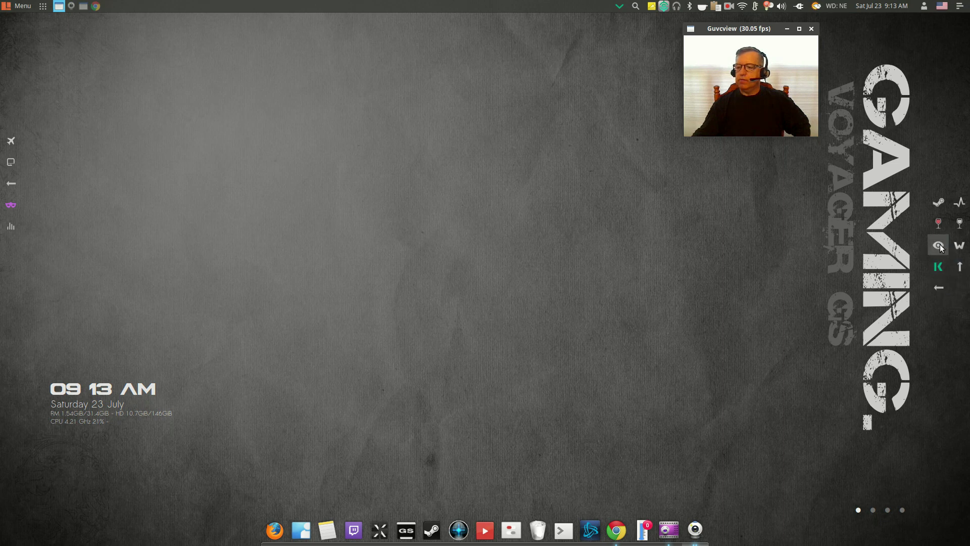
pyautogui.click(940, 246)
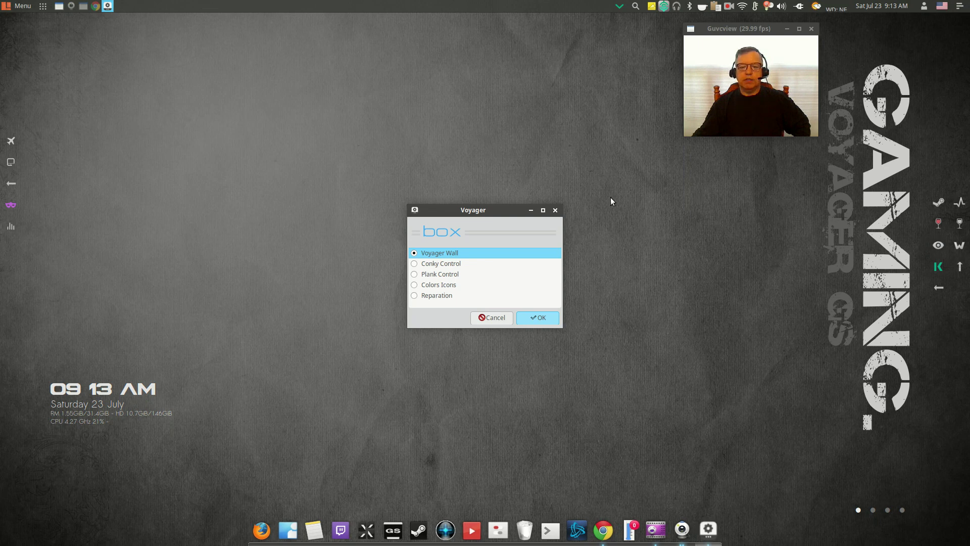
pyautogui.moveTo(480, 212); pyautogui.dragTo(451, 147)
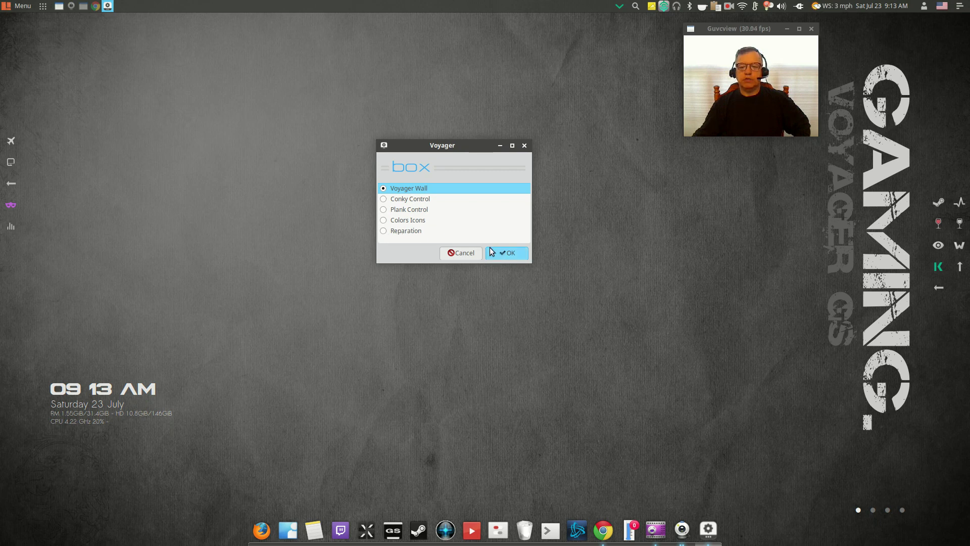
pyautogui.click(407, 230)
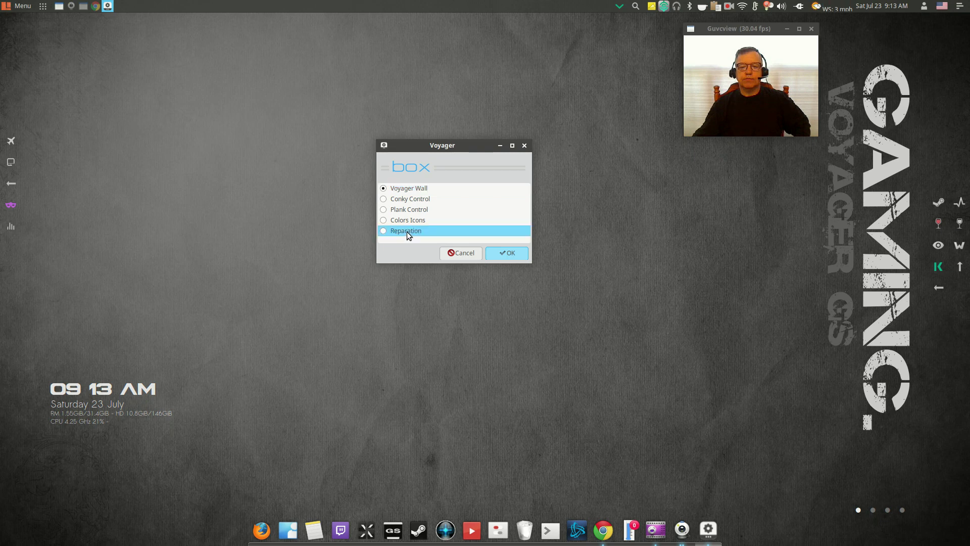
pyautogui.click(506, 254)
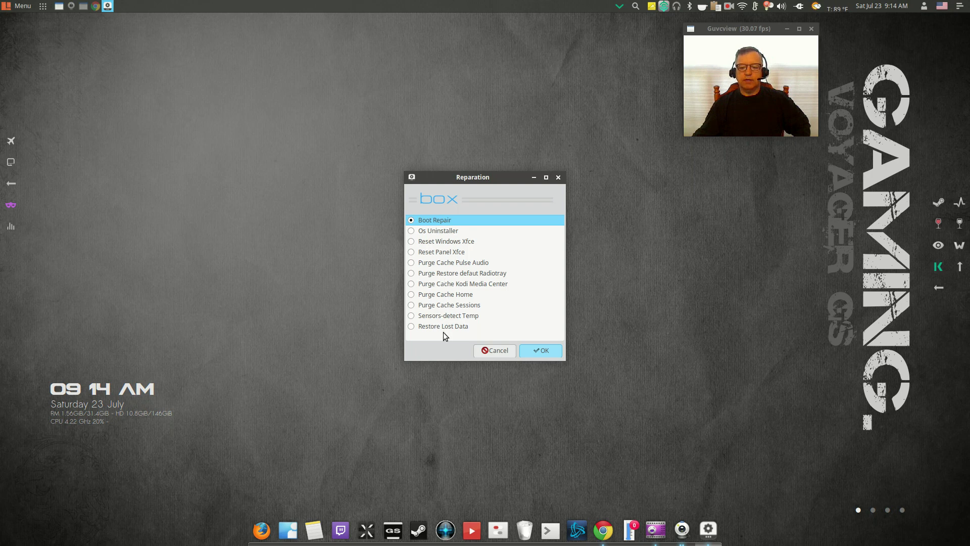
pyautogui.click(500, 352)
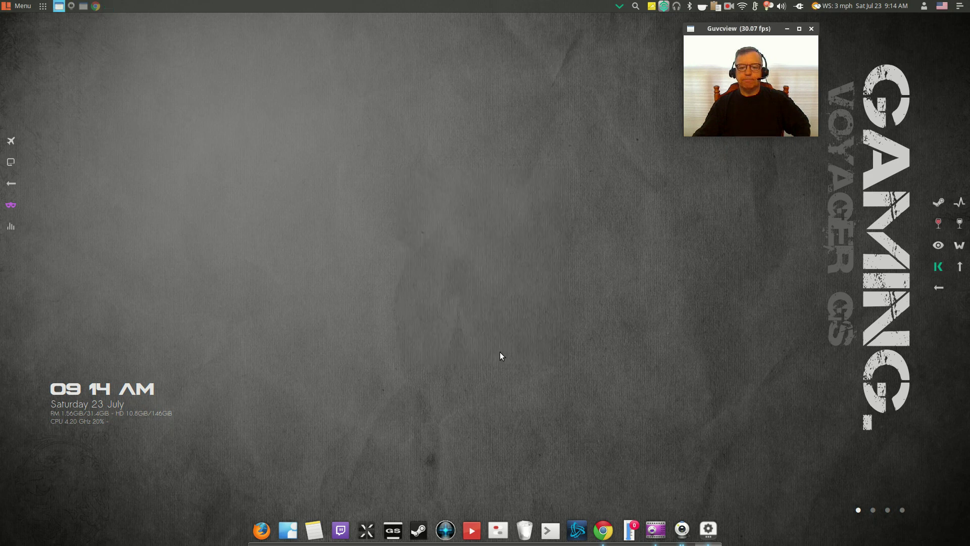
pyautogui.click(936, 230)
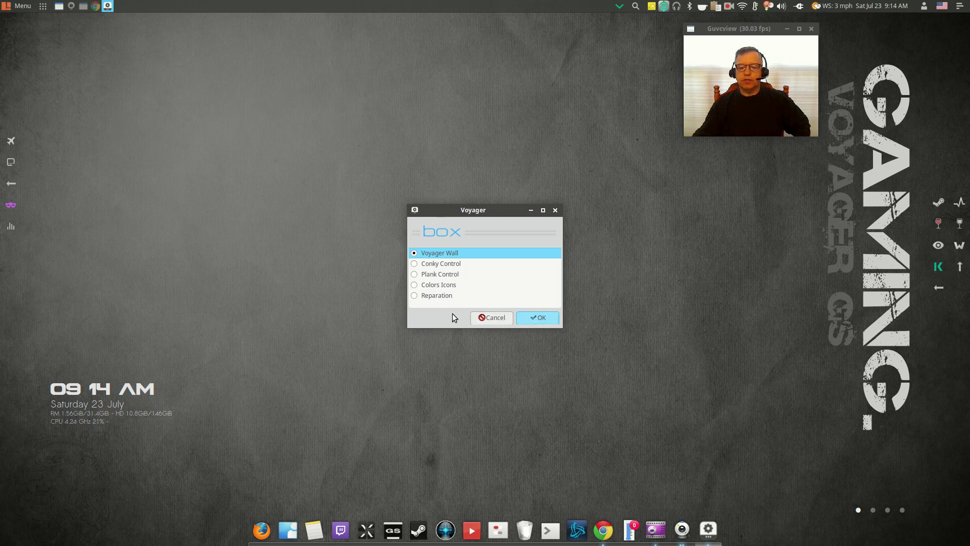
pyautogui.click(494, 319)
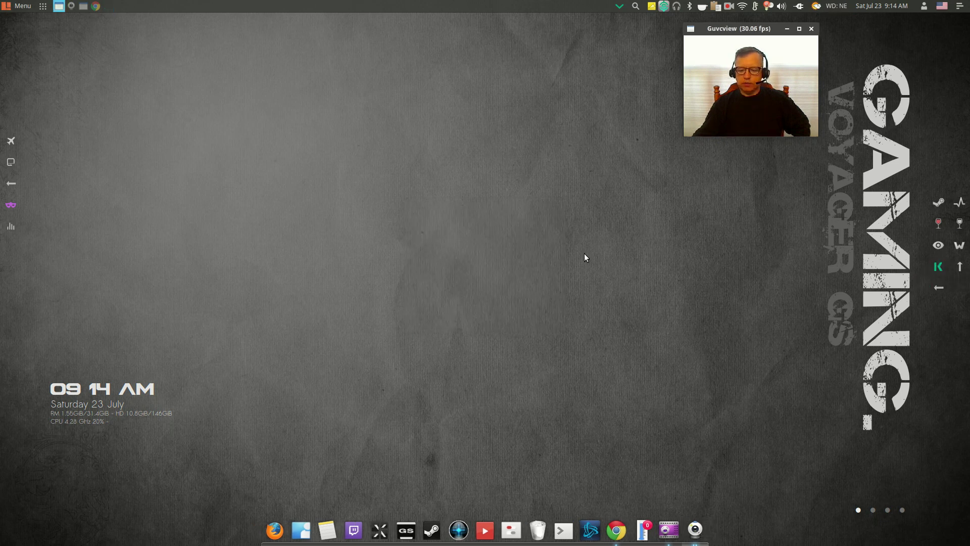
# - Browse the Settings, Accessories, Education and Games categories in the applications menu
pyautogui.click(14, 7)
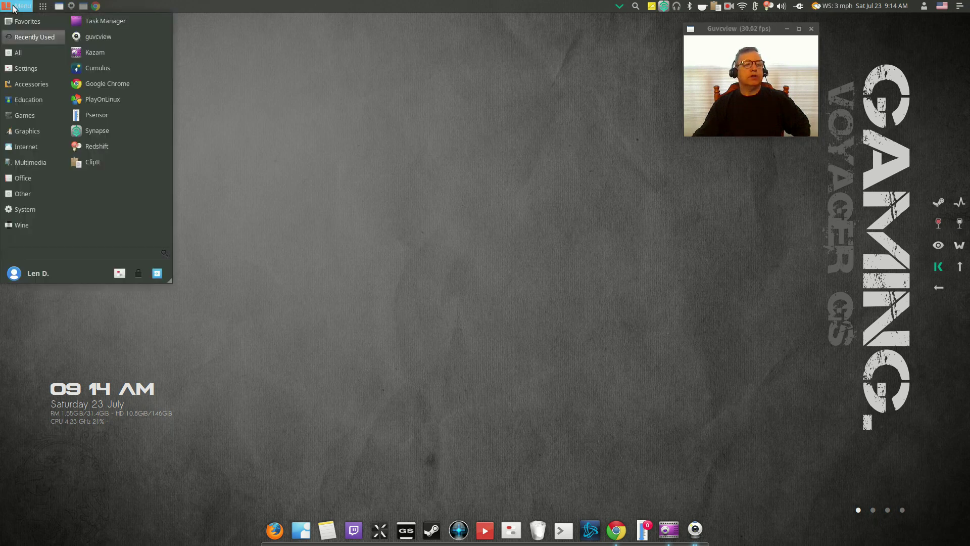
pyautogui.click(28, 68)
pyautogui.click(29, 84)
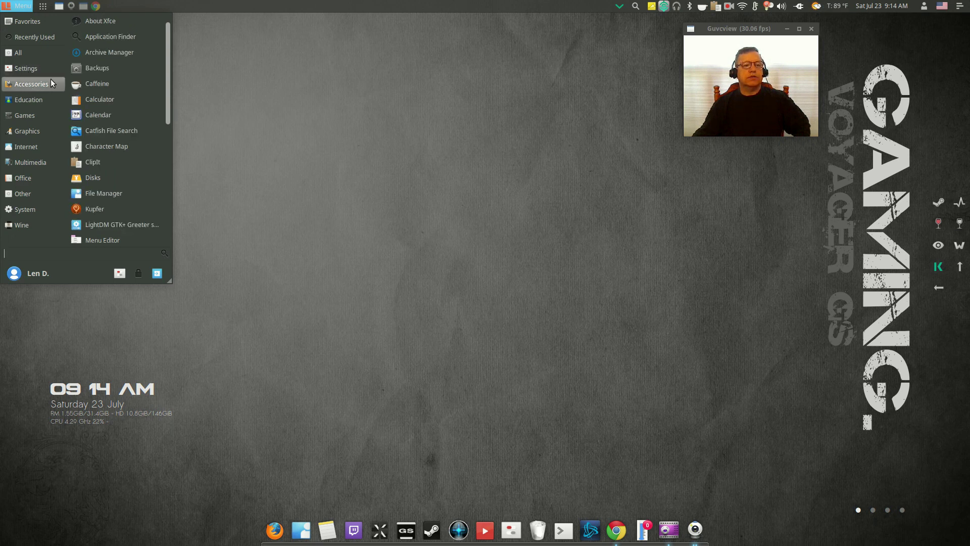
pyautogui.scroll(-5, 115, 198)
pyautogui.scroll(-2, 112, 200)
pyautogui.scroll(-4, 111, 207)
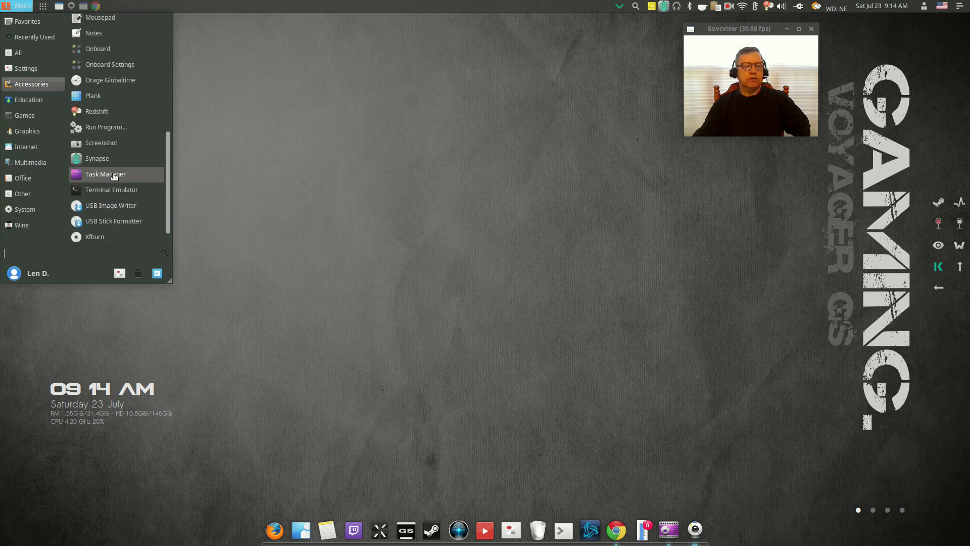
pyautogui.click(20, 97)
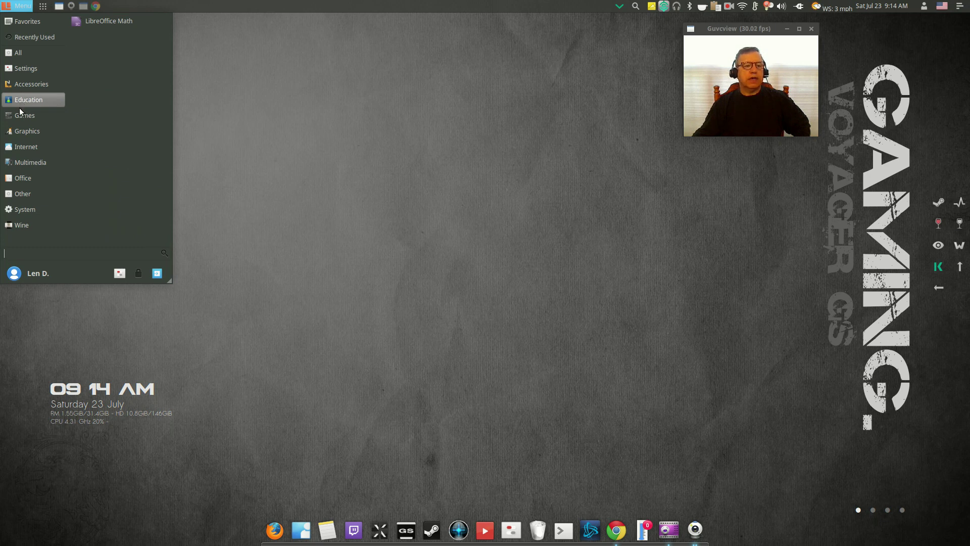
pyautogui.click(20, 116)
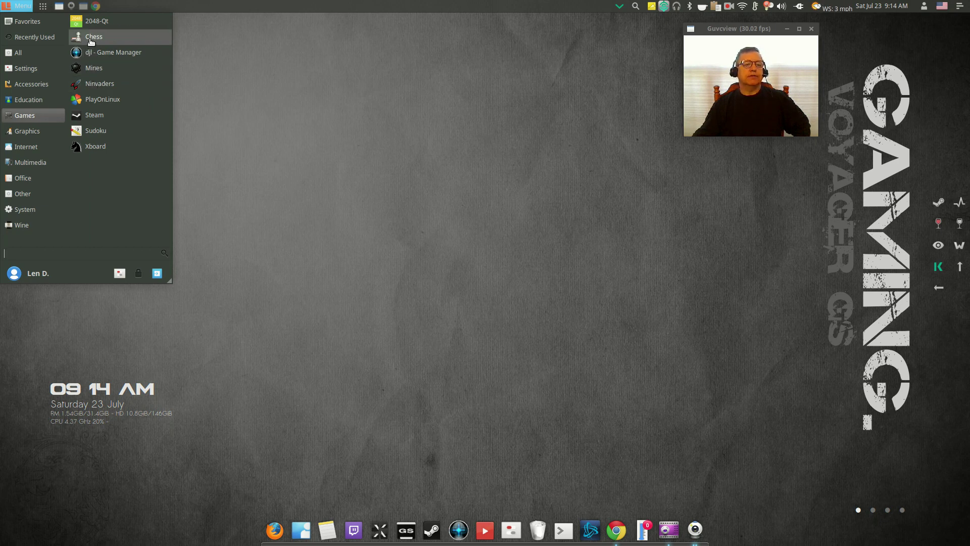
# - Launch djl Game Manager and skip its first-run configuration dialog
pyautogui.click(114, 54)
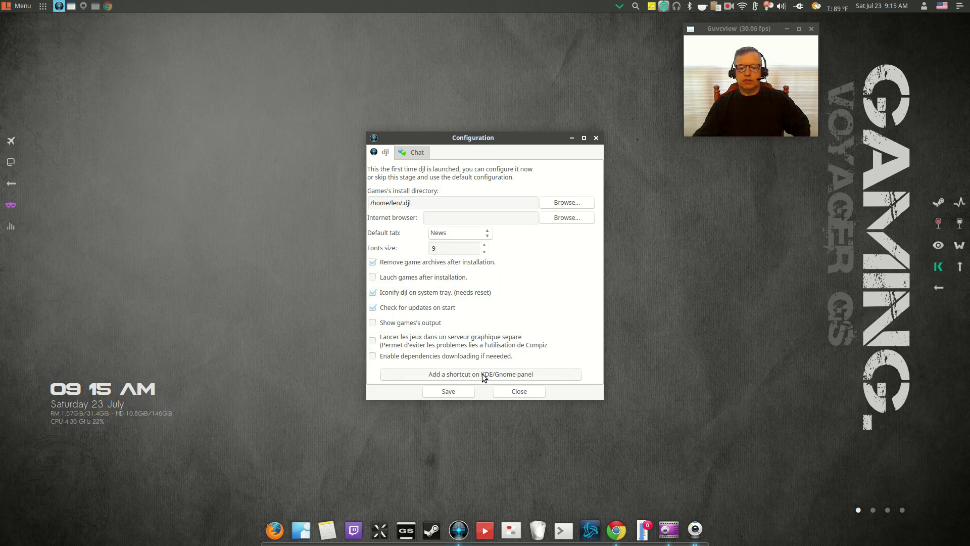
pyautogui.click(519, 392)
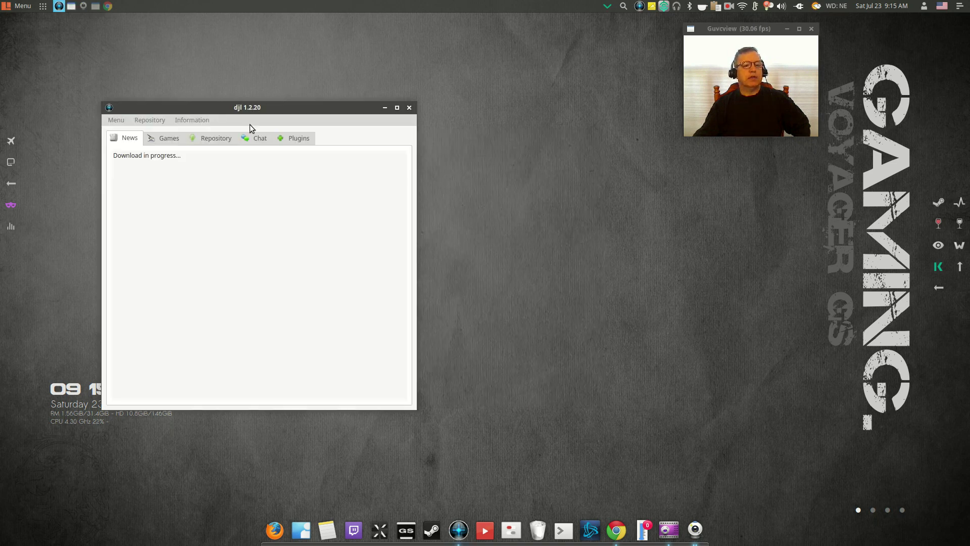
# - Close djl and browse the Graphics, Multimedia, Office and Other menu categories
pyautogui.click(409, 109)
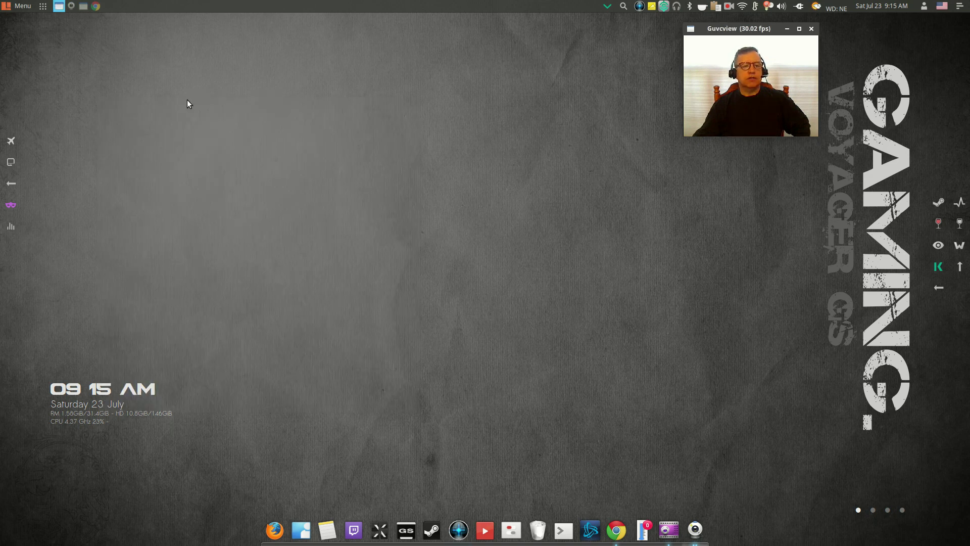
pyautogui.click(20, 7)
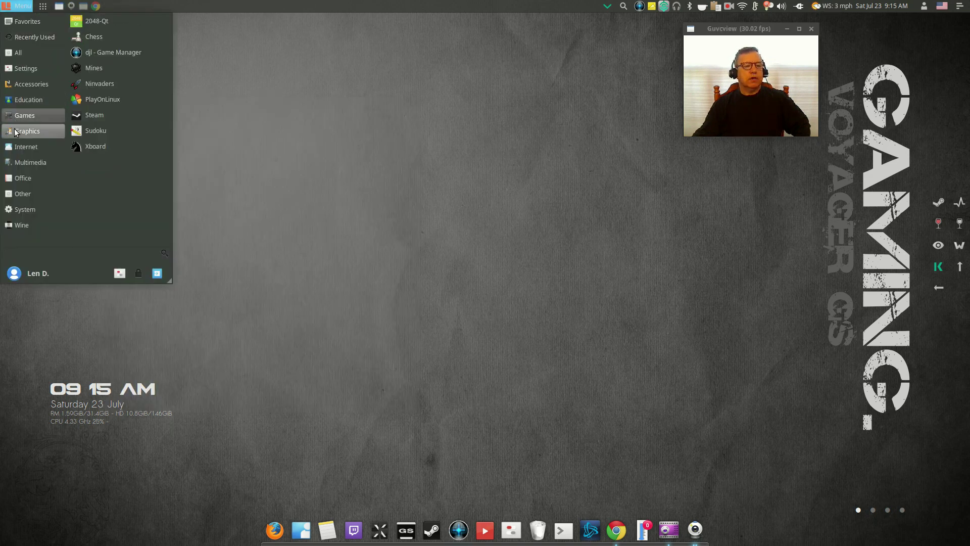
pyautogui.moveTo(27, 131)
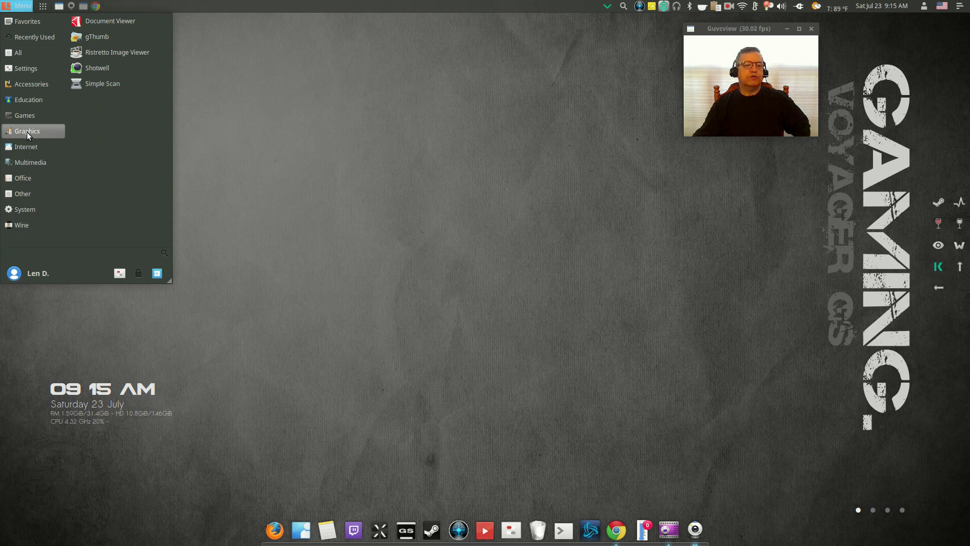
pyautogui.moveTo(26, 148)
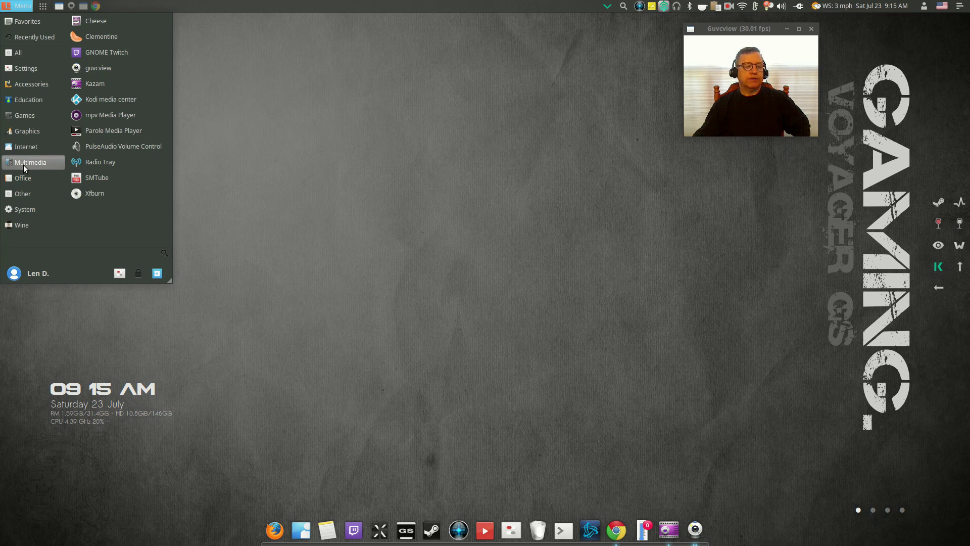
pyautogui.click(22, 178)
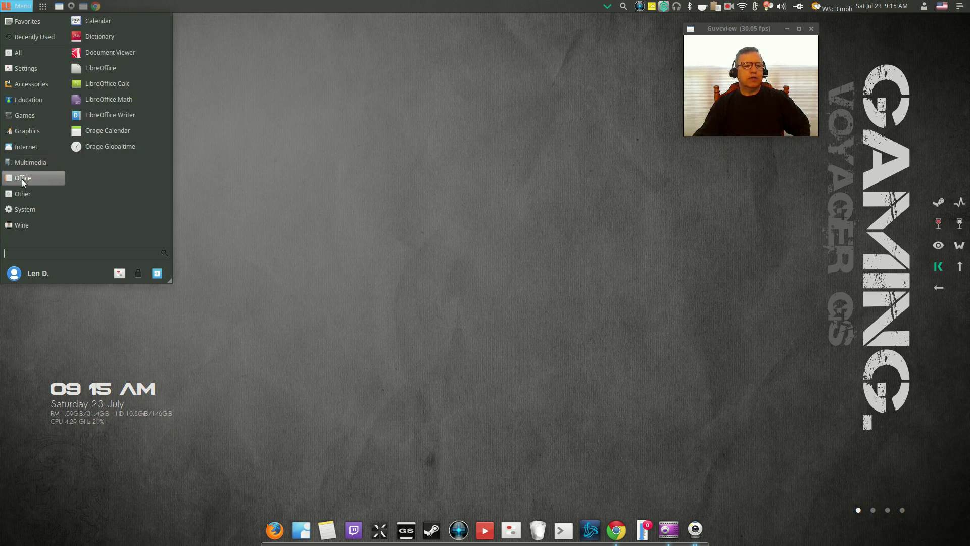
pyautogui.click(21, 195)
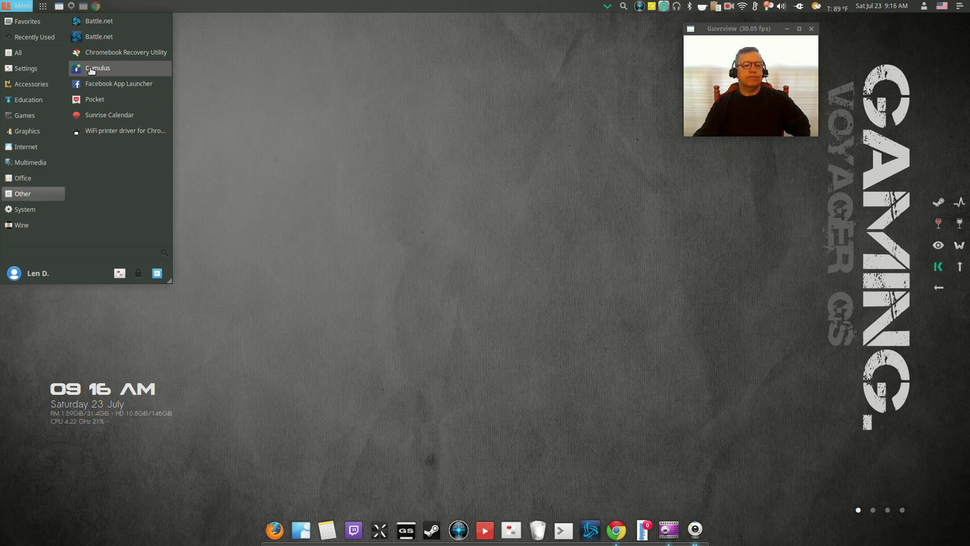
# - Open NVIDIA X Server Settings from System to view driver 361.42 info, then quit it
pyautogui.click(20, 209)
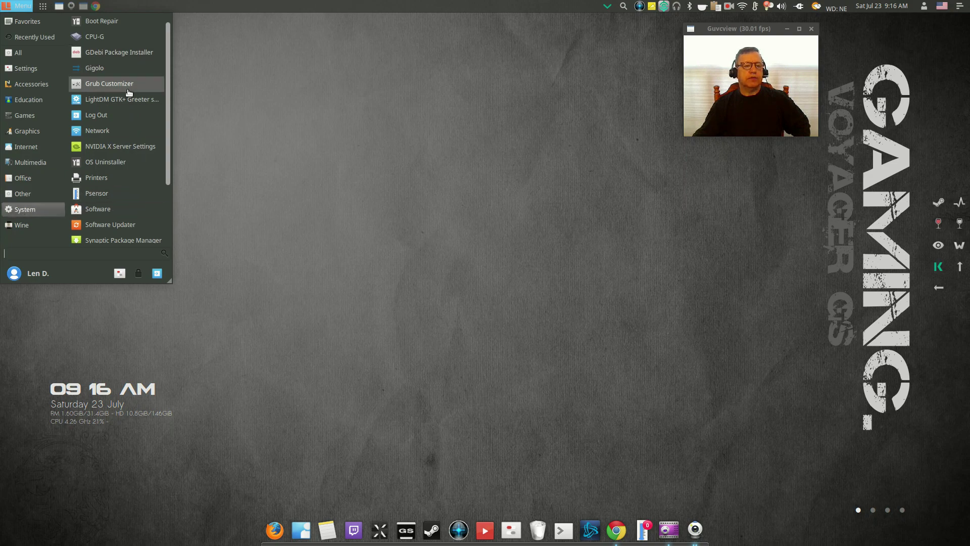
pyautogui.click(114, 147)
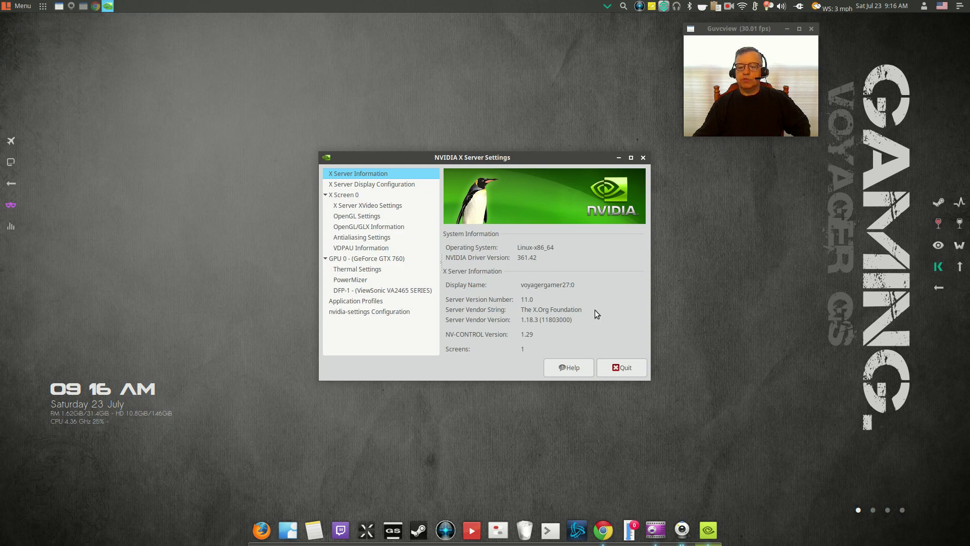
pyautogui.click(622, 373)
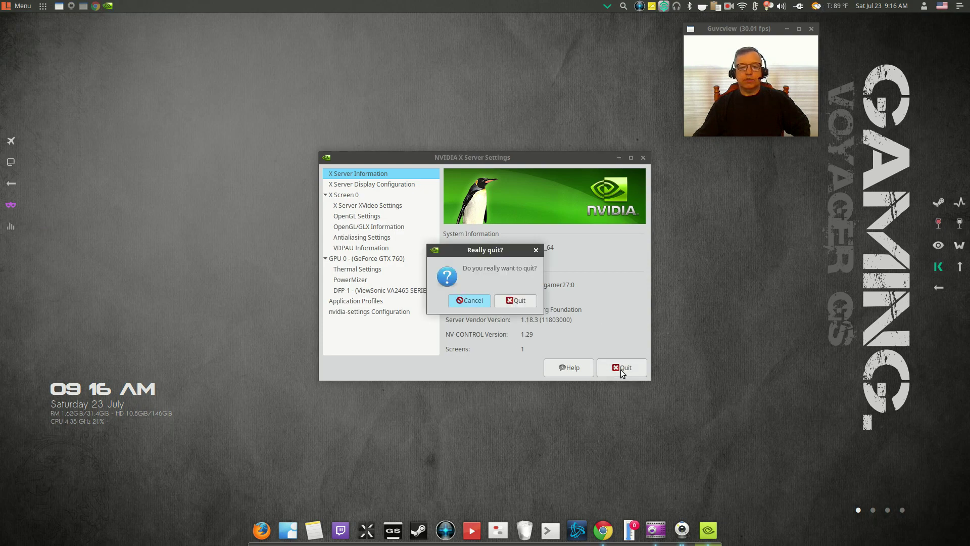
# - Quit NVIDIA X Server Settings and browse the application menu's System category
pyautogui.click(516, 300)
pyautogui.click(7, 6)
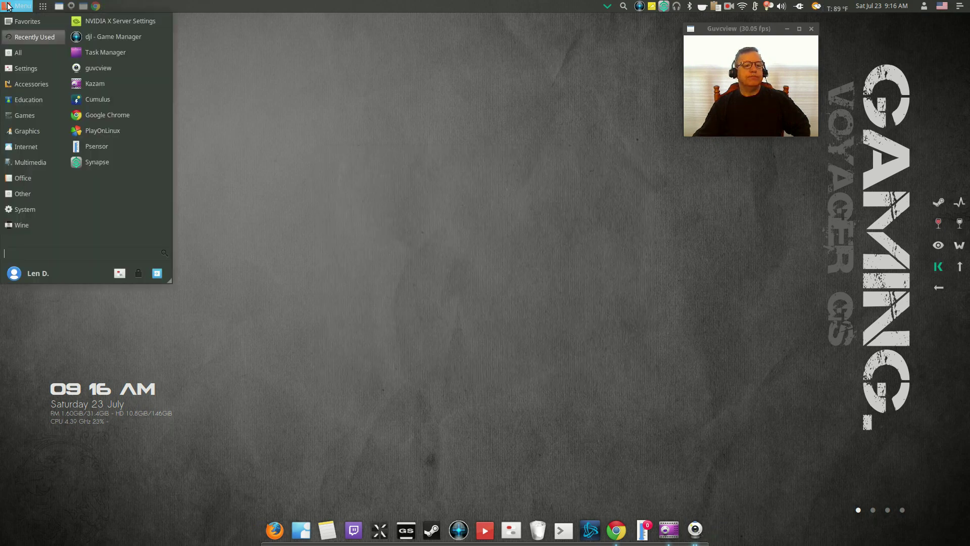
pyautogui.click(25, 209)
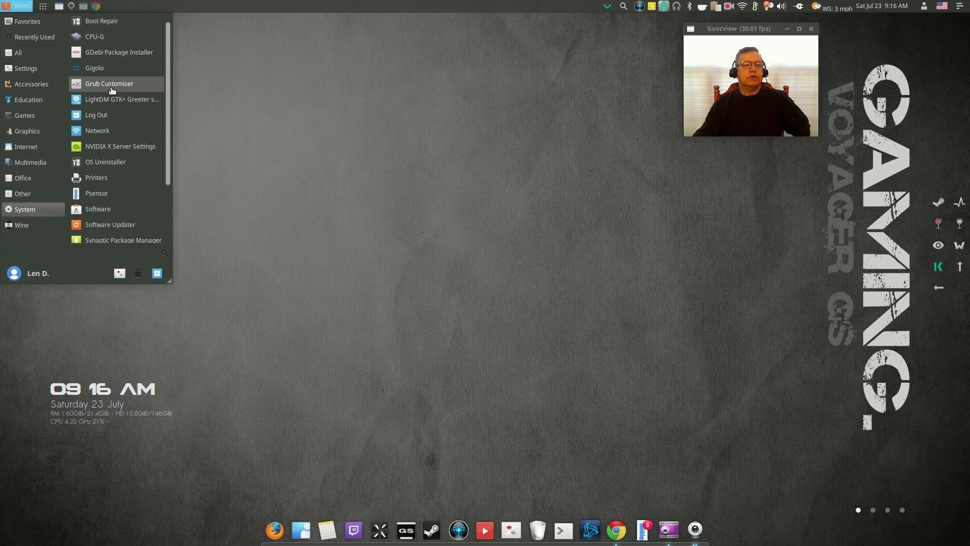
pyautogui.scroll(-3, 108, 147)
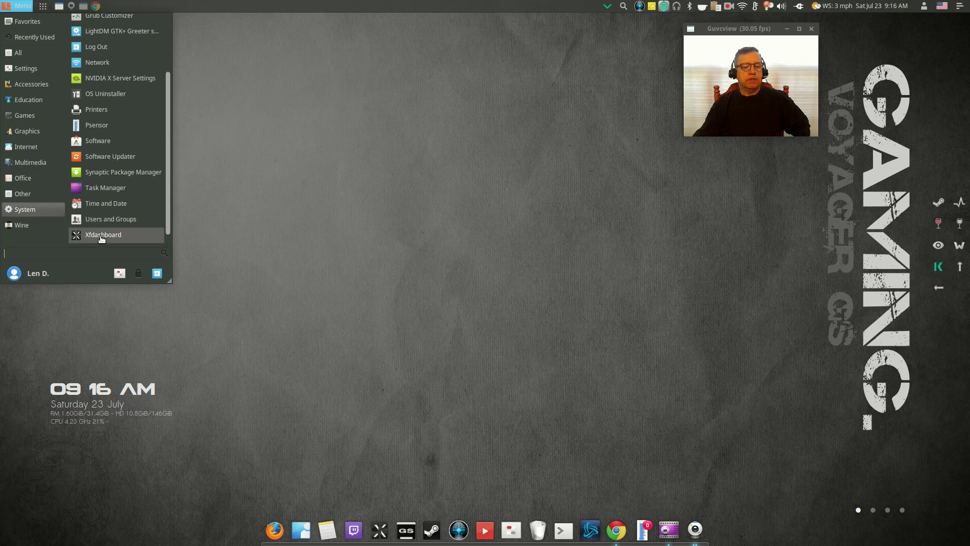
# - Look through the Wine category, then close and reopen the application menu
pyautogui.click(36, 223)
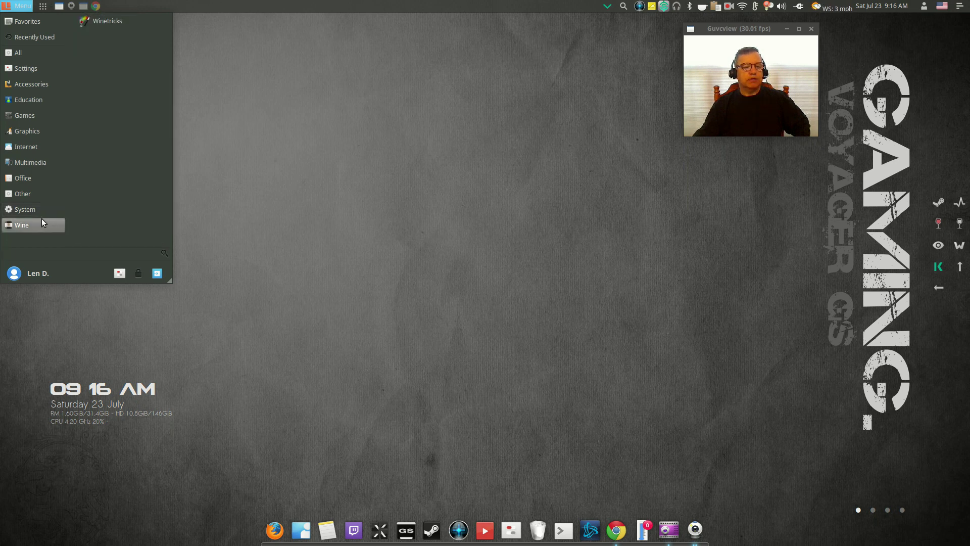
pyautogui.click(244, 192)
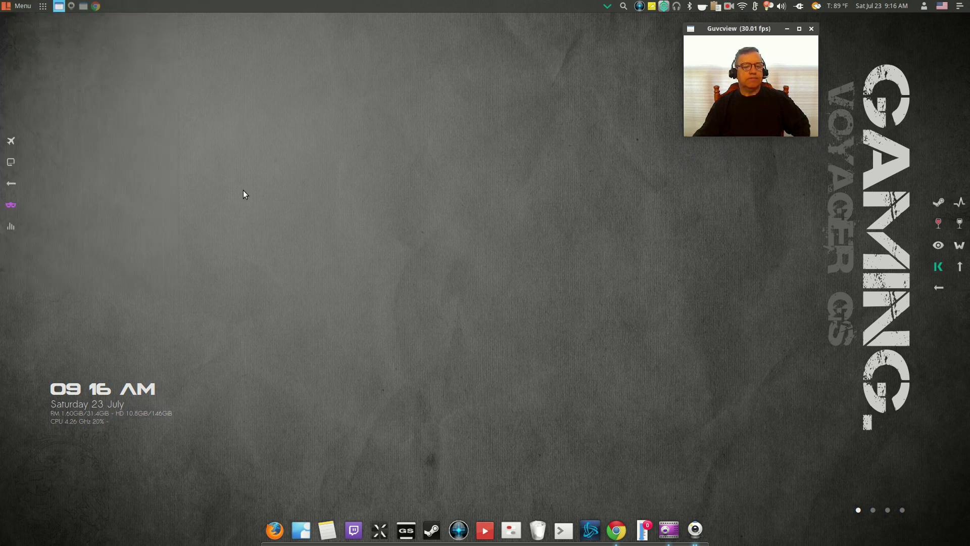
pyautogui.click(20, 6)
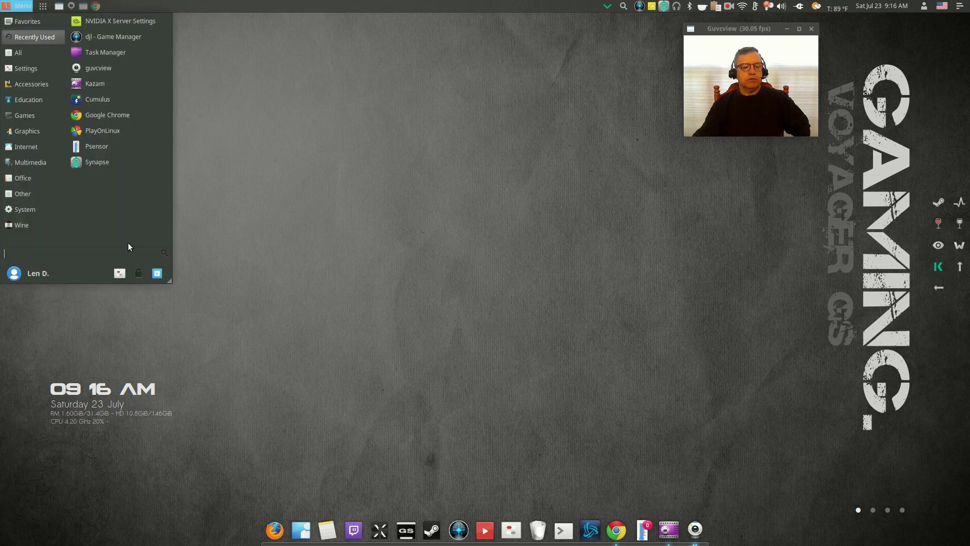
# - Launch the Settings Manager from the menu and drag its window leftward
pyautogui.click(117, 276)
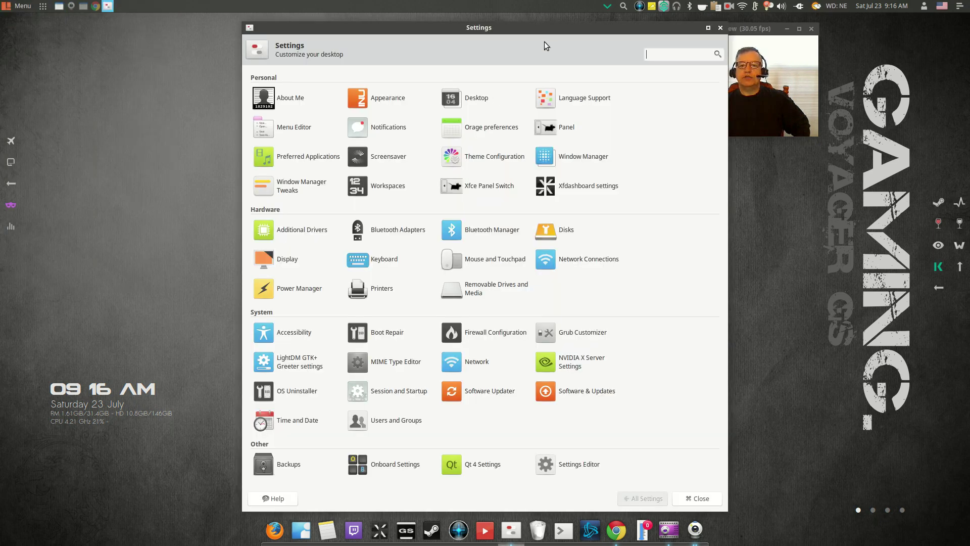
pyautogui.moveTo(541, 31); pyautogui.dragTo(426, 32)
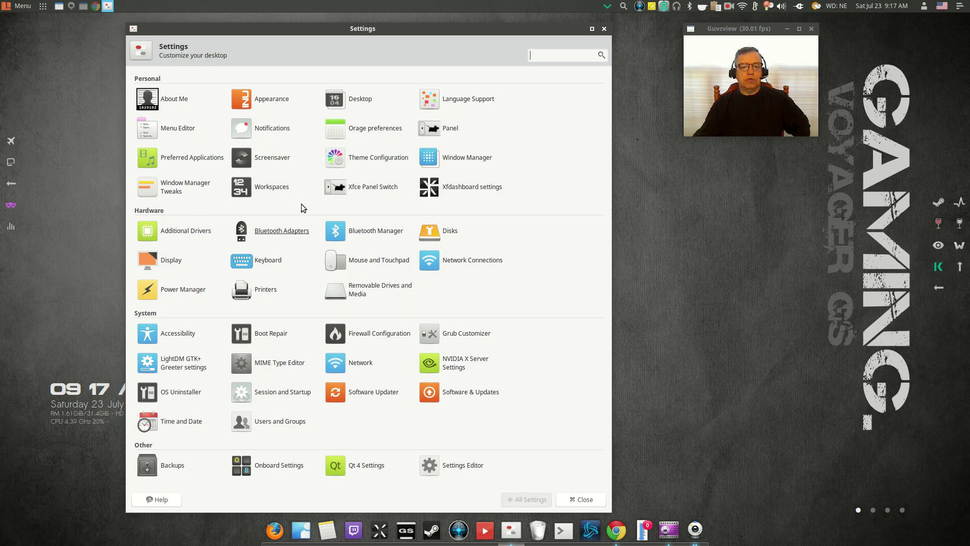
# - Launch Xfce Panel Switch from the Personal section of Settings Manager
pyautogui.click(366, 192)
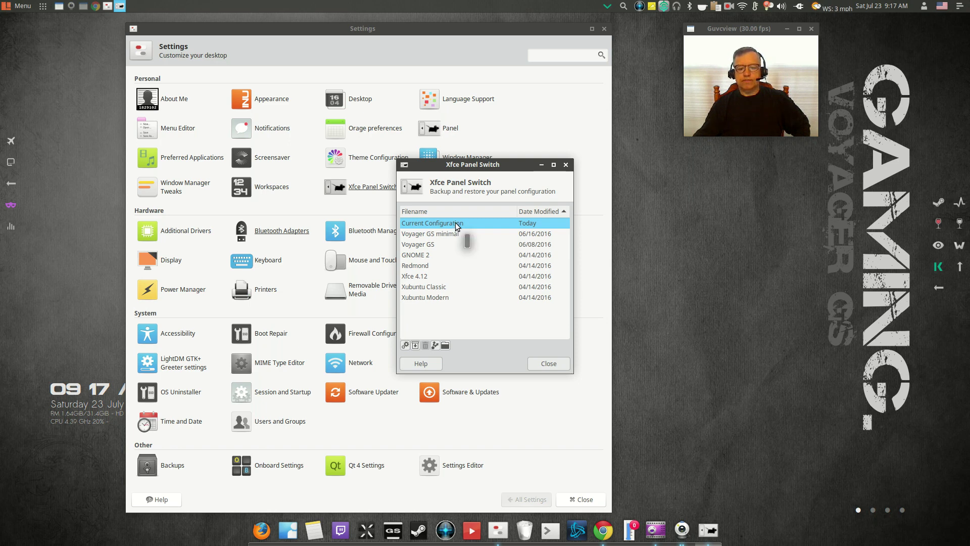
# - Back up the current panel layout, keeping the default Backup_07-23-2016_09-17-28_AM name
pyautogui.click(414, 346)
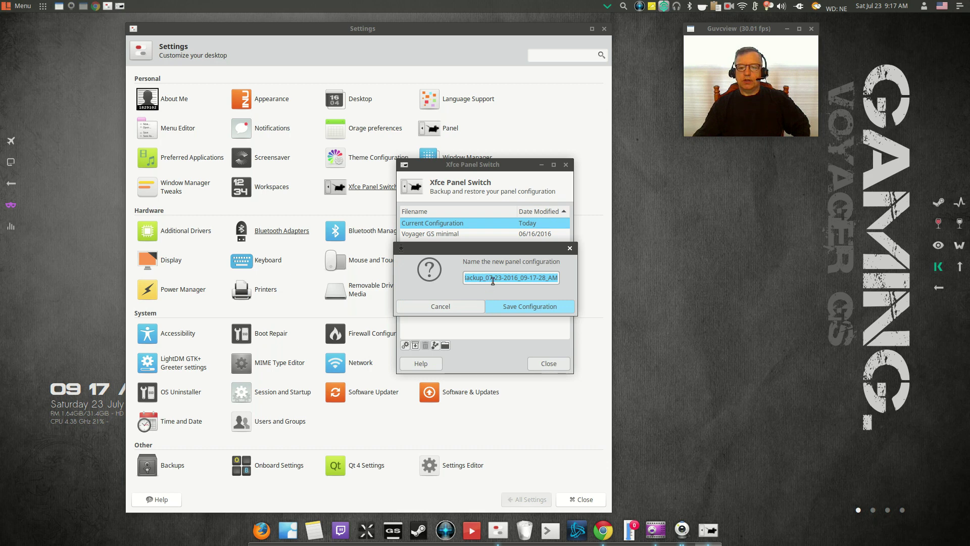
pyautogui.click(516, 308)
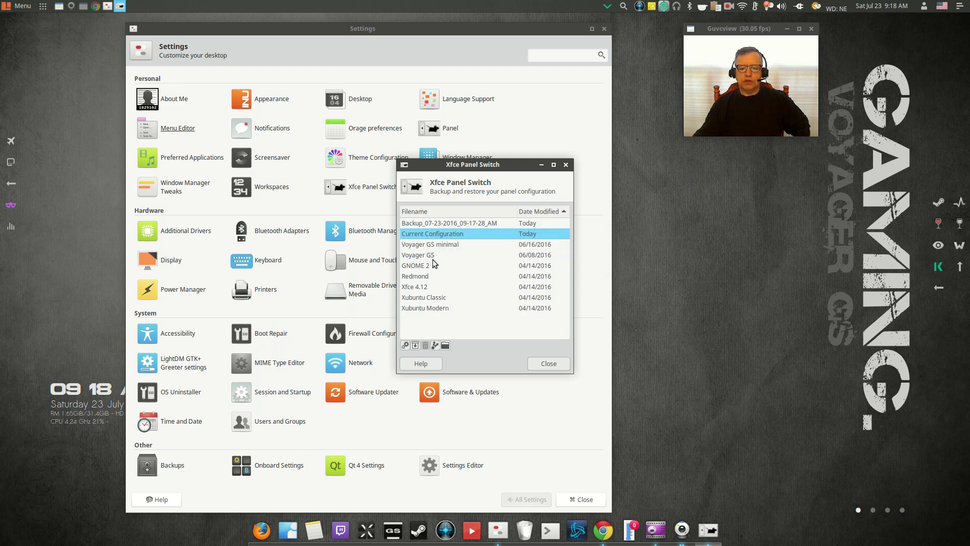
# - Close Panel Switch and open Xfdashboard settings on its Themes list
pyautogui.click(549, 364)
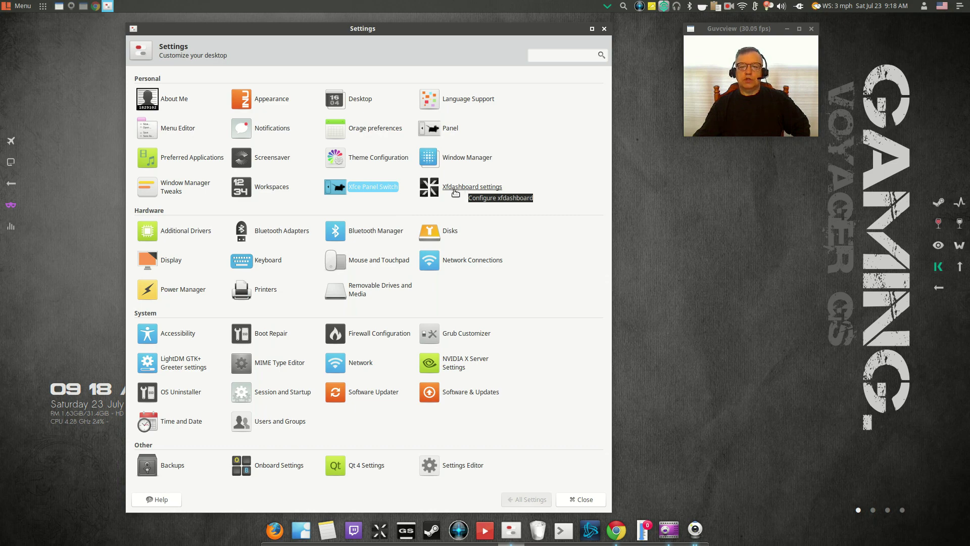
pyautogui.click(454, 189)
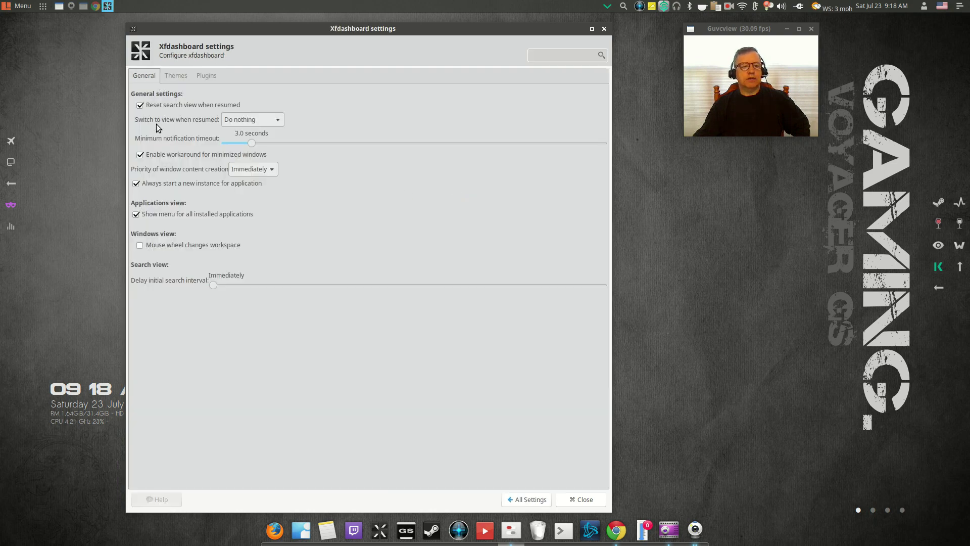
pyautogui.click(175, 75)
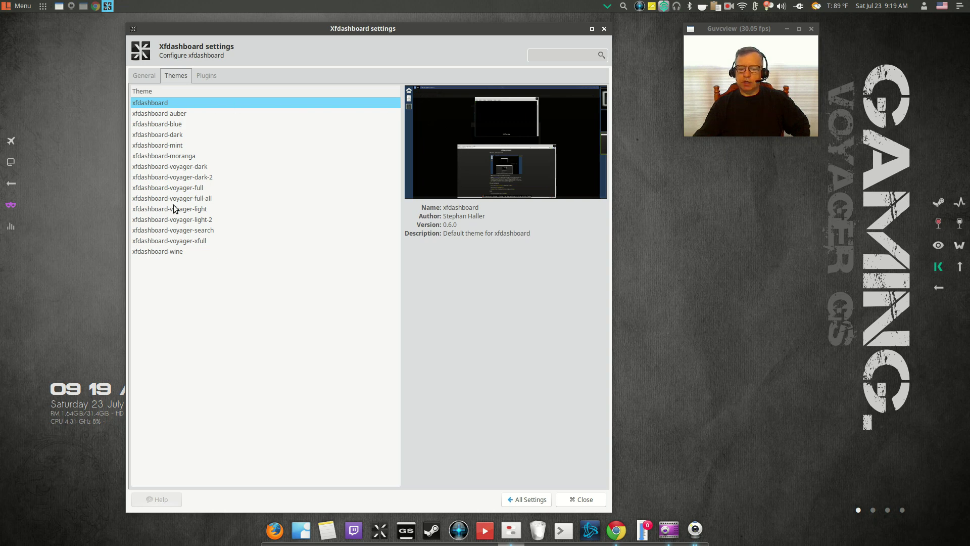
# - Preview the themes from xfdashboard-auber through voyager-light-2, finally choosing xfdashboard-voyager-xfull
pyautogui.click(165, 114)
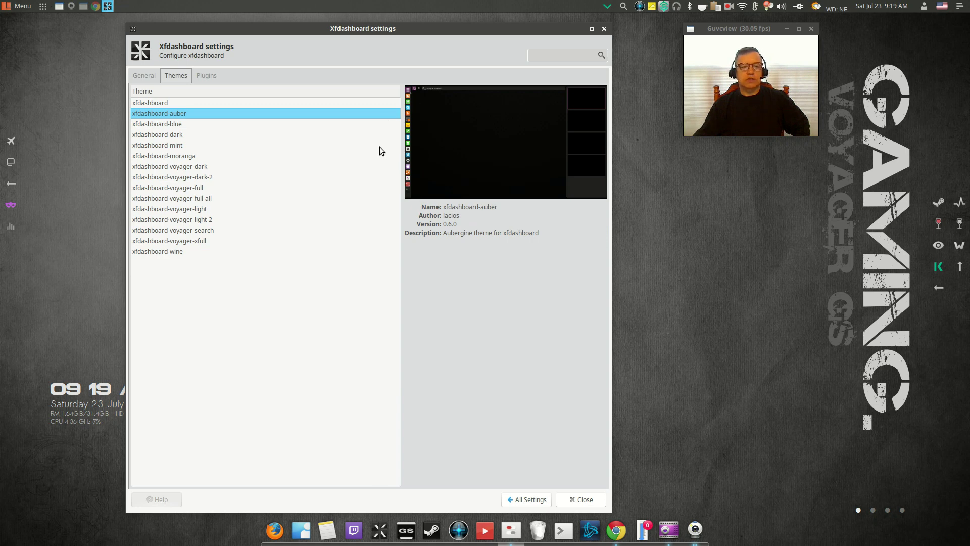
pyautogui.click(187, 123)
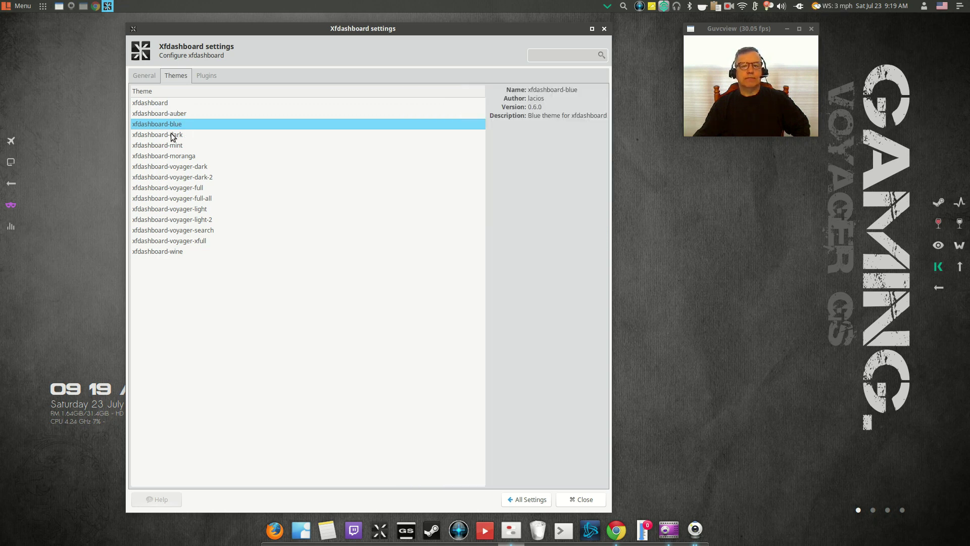
pyautogui.click(172, 135)
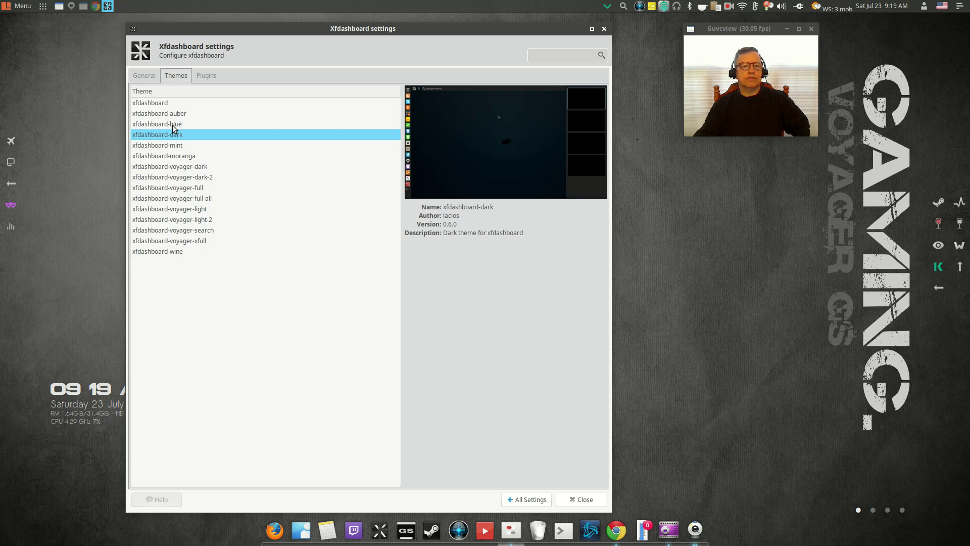
pyautogui.click(172, 125)
pyautogui.click(168, 145)
pyautogui.click(169, 158)
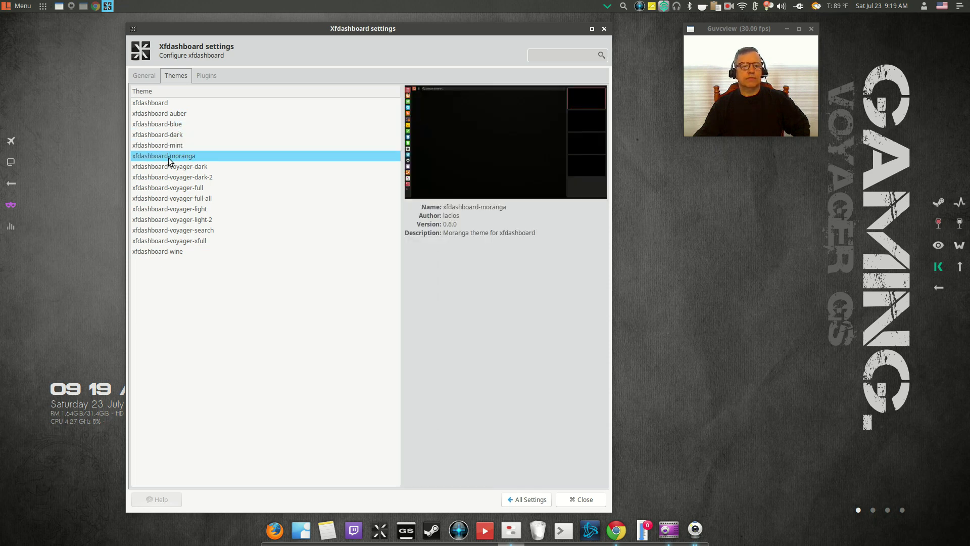
pyautogui.click(170, 169)
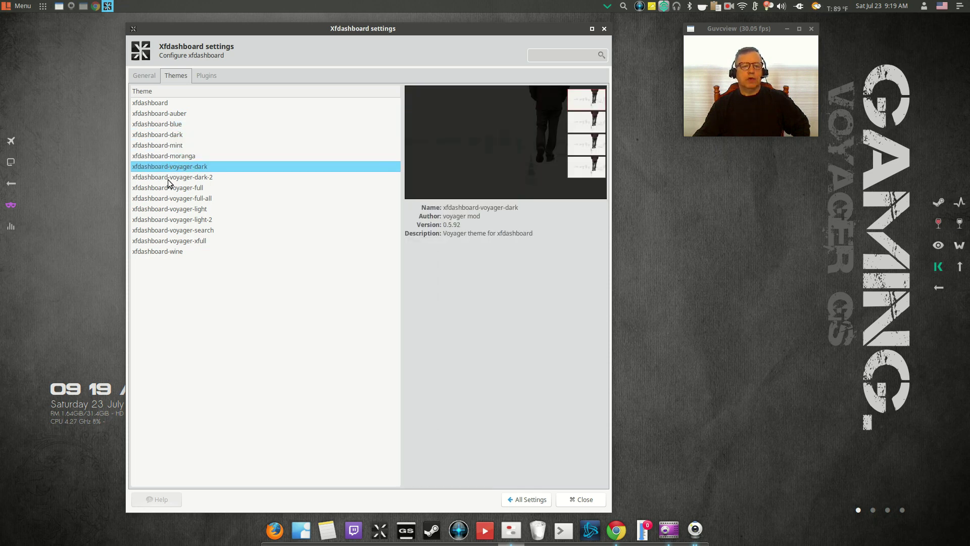
pyautogui.click(169, 180)
pyautogui.click(170, 189)
pyautogui.click(169, 210)
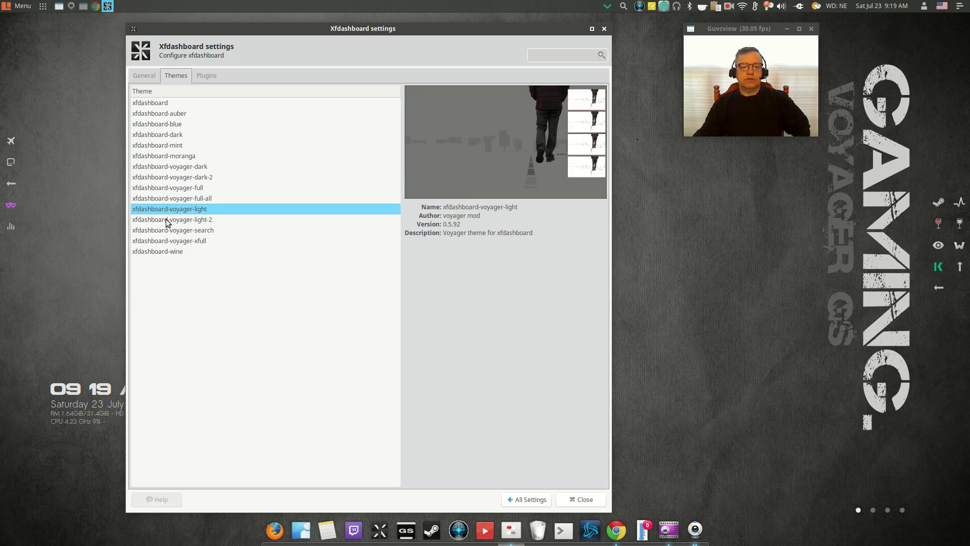
pyautogui.click(167, 221)
pyautogui.click(168, 240)
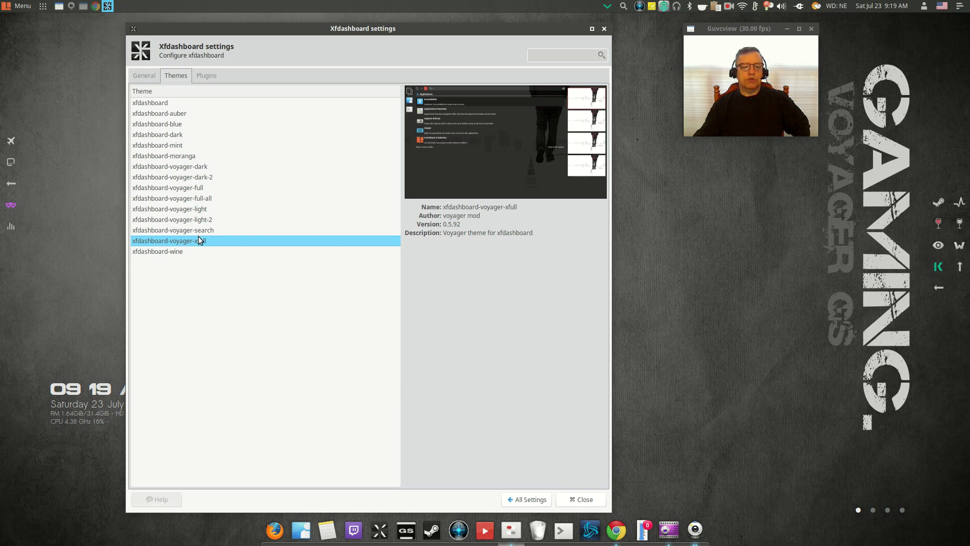
# - Close Xfdashboard settings, glance at the menu's System category, then launch the xfdashboard overview
pyautogui.click(576, 499)
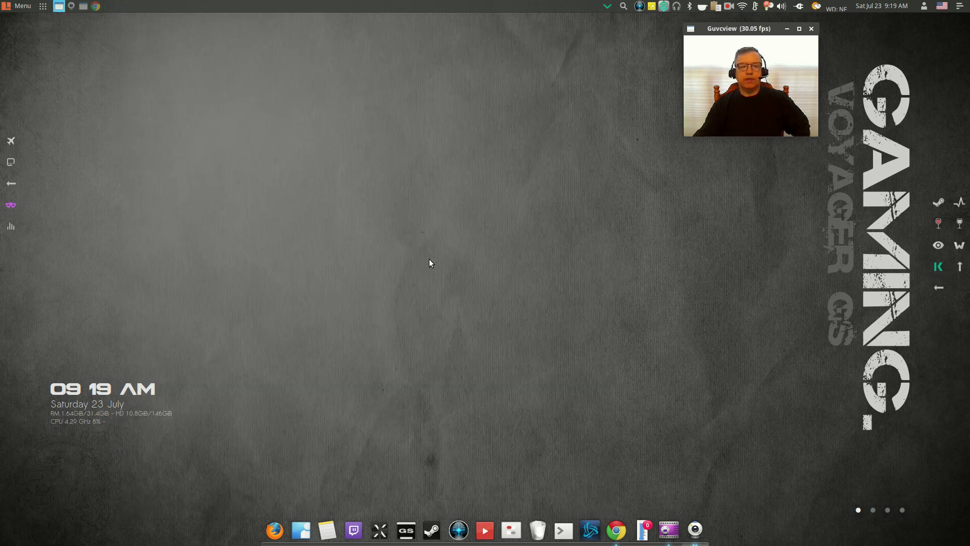
pyautogui.click(18, 6)
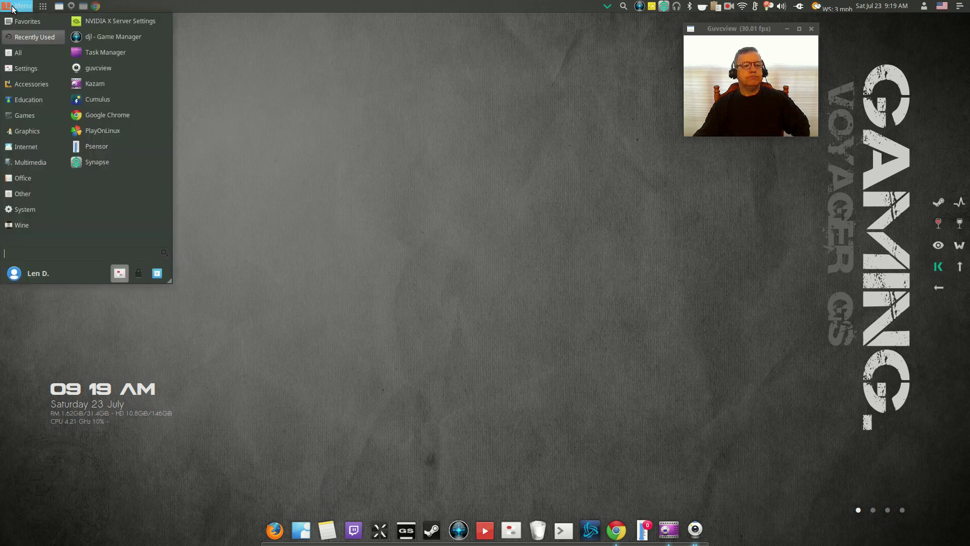
pyautogui.click(18, 209)
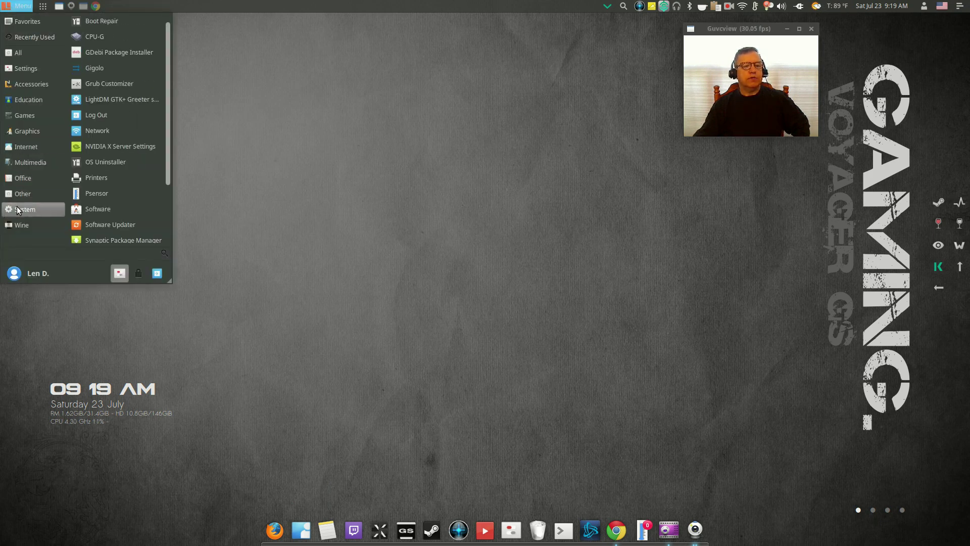
pyautogui.click(260, 82)
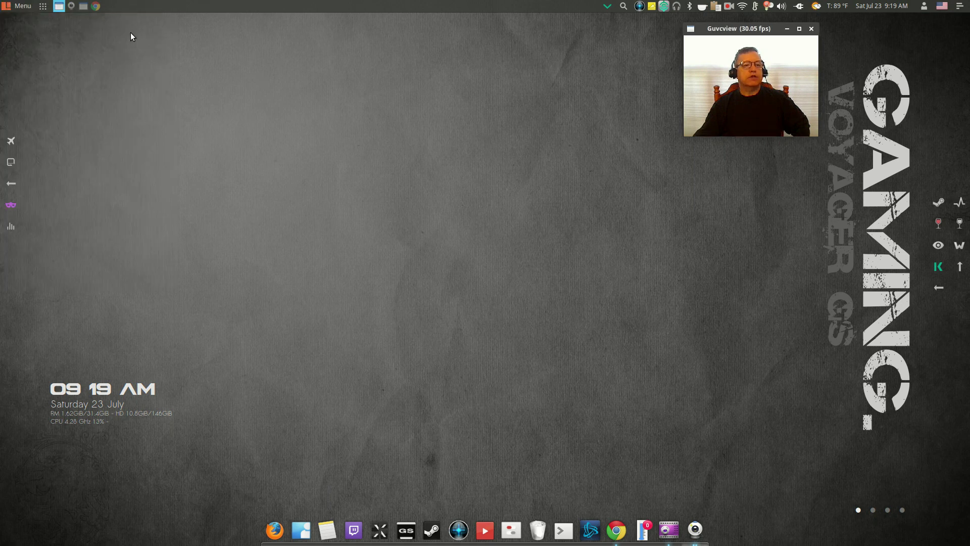
pyautogui.click(43, 7)
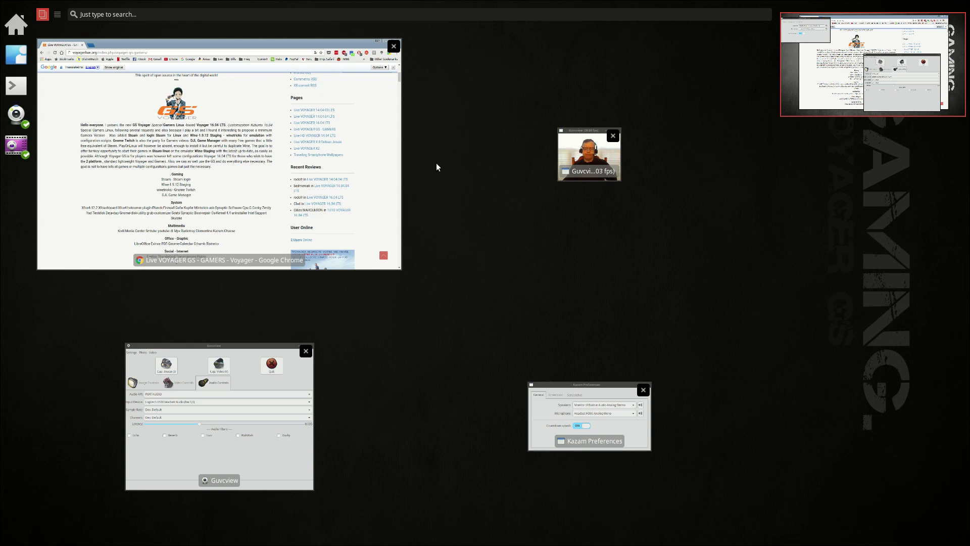
pyautogui.press('Escape')
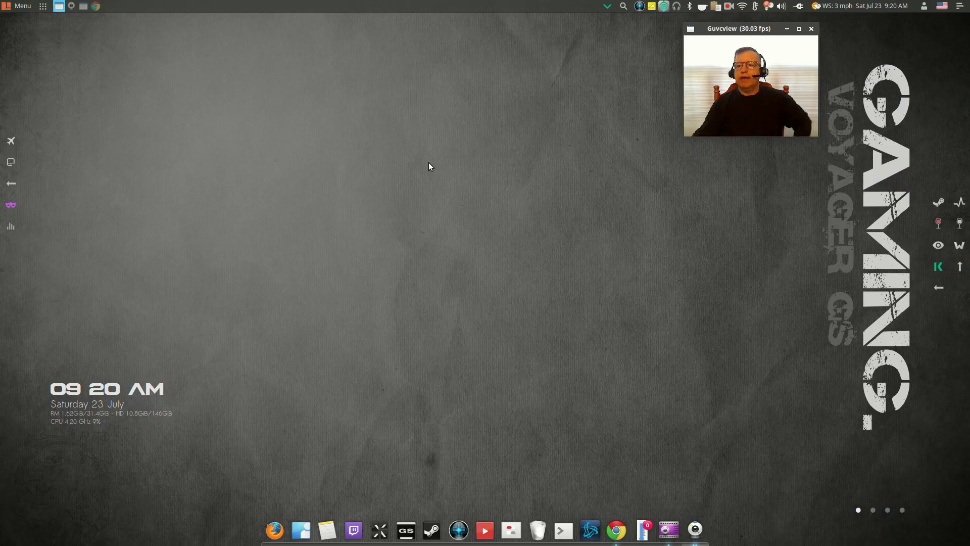